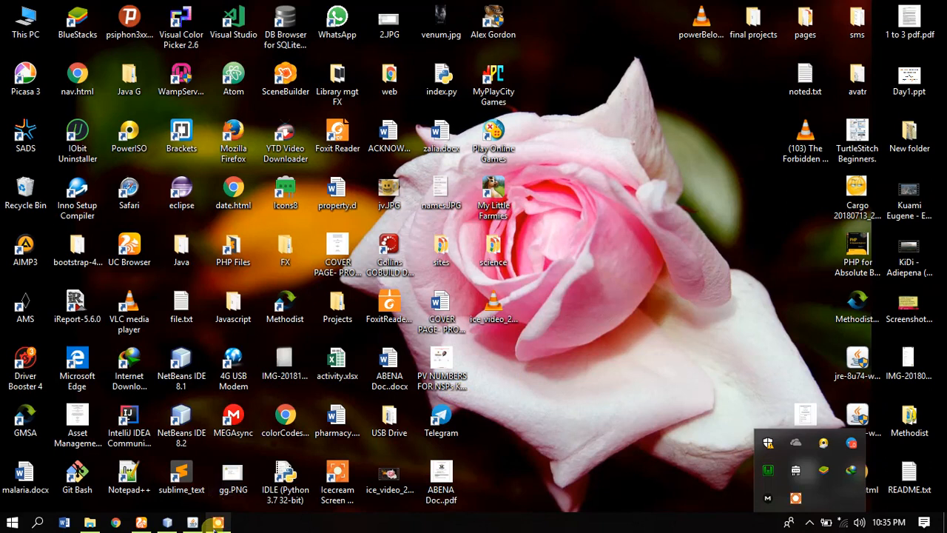
Minimize the Launch4j window and create a new folder named setup on the desktop
left_click(795, 498)
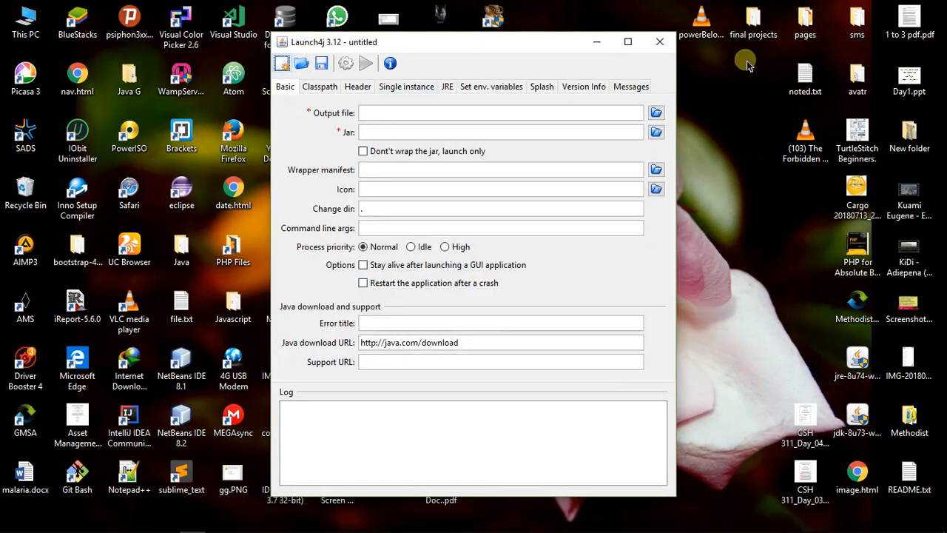
left_click(597, 42)
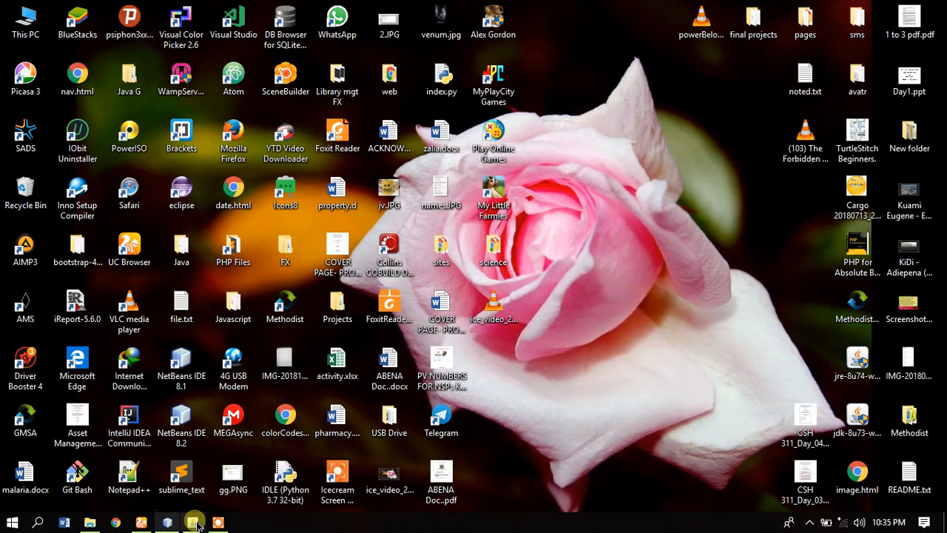
right_click(584, 259)
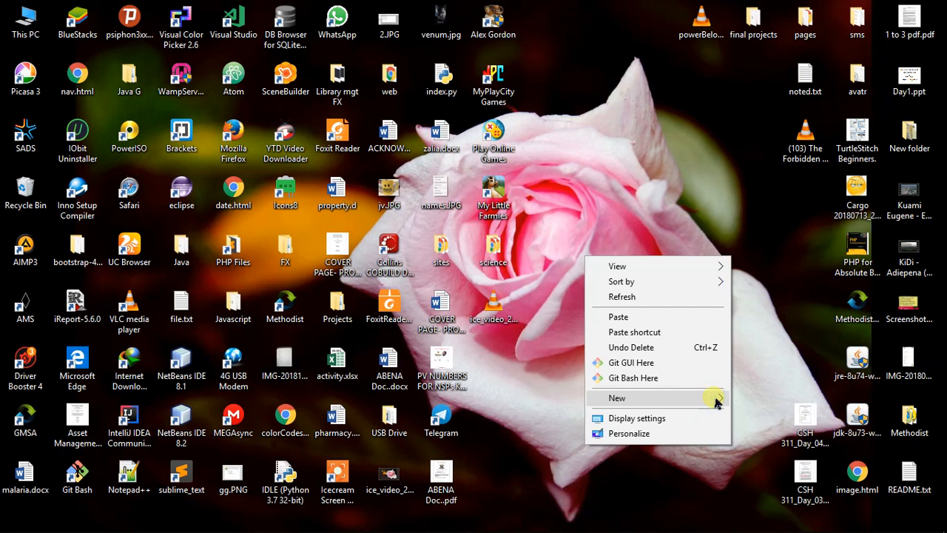
left_click(638, 399)
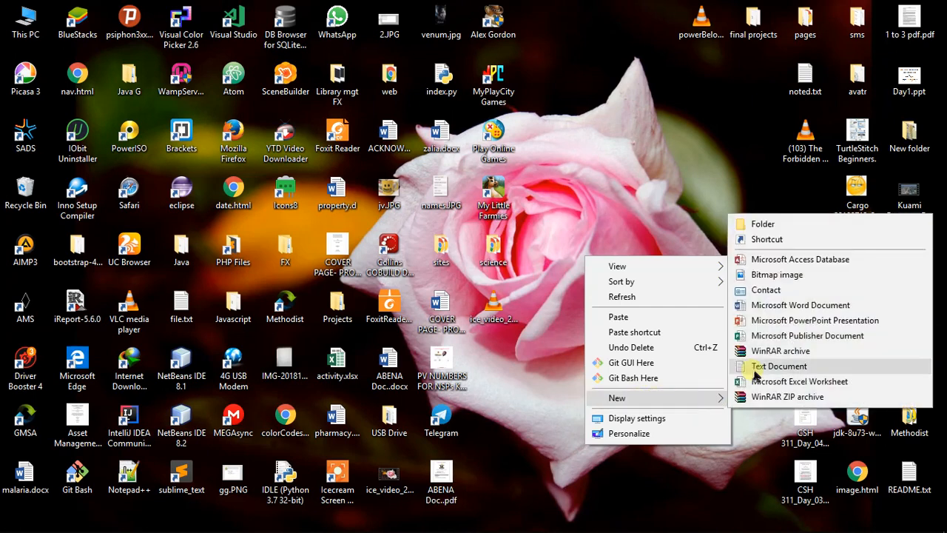
left_click(799, 224)
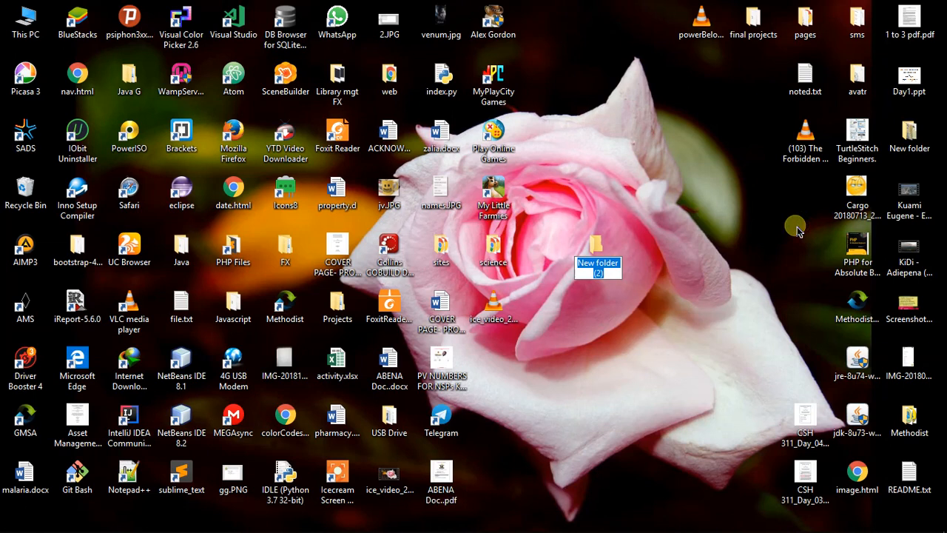
type("setup")
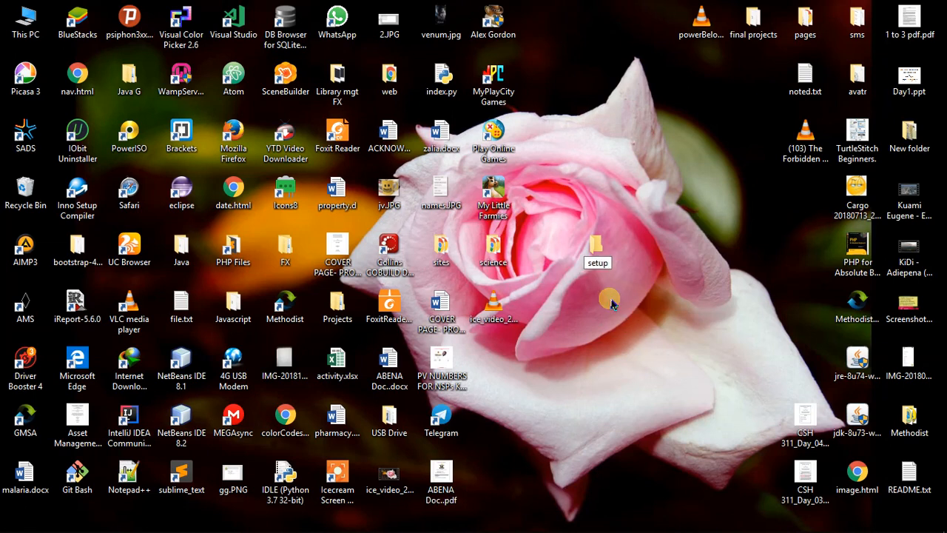
key("Return")
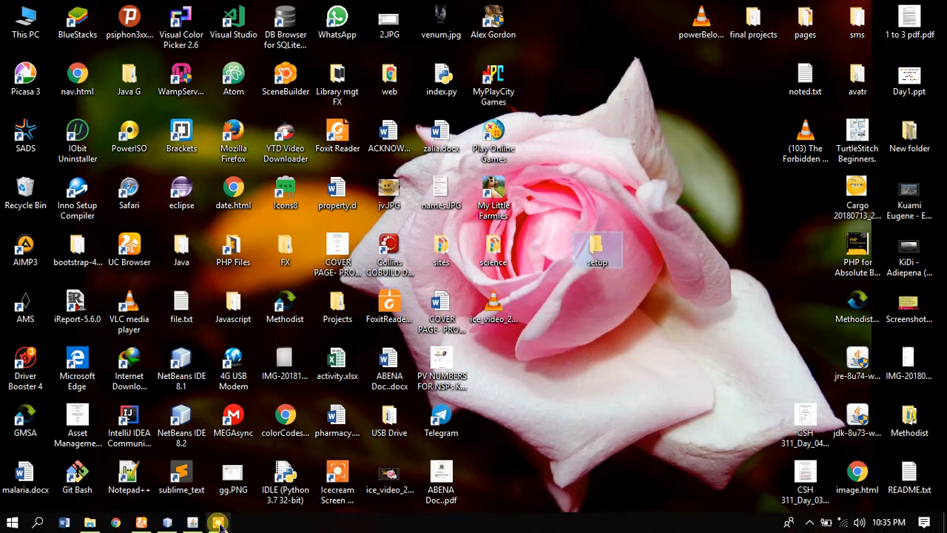
Switch to NetBeans, clean and build the Example project, and minimize the IDE
left_click(220, 524)
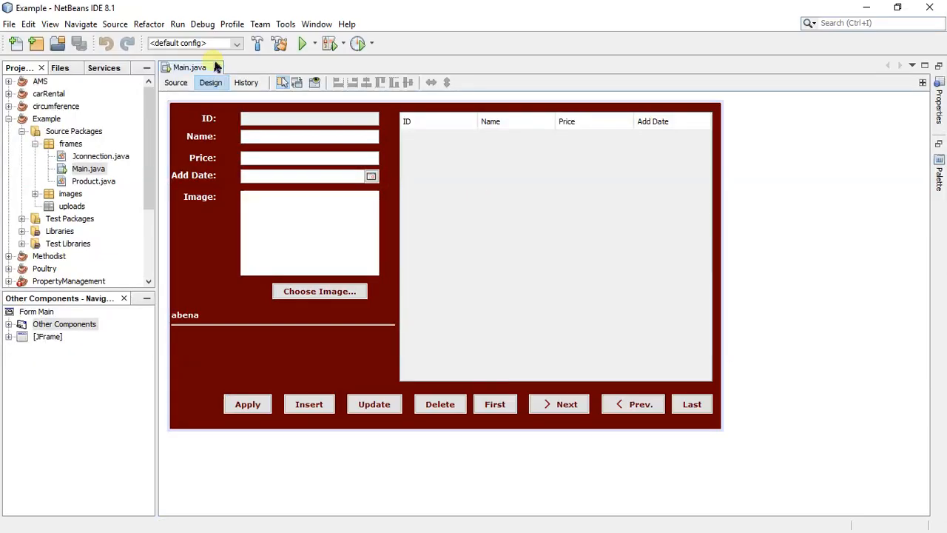
left_click(281, 46)
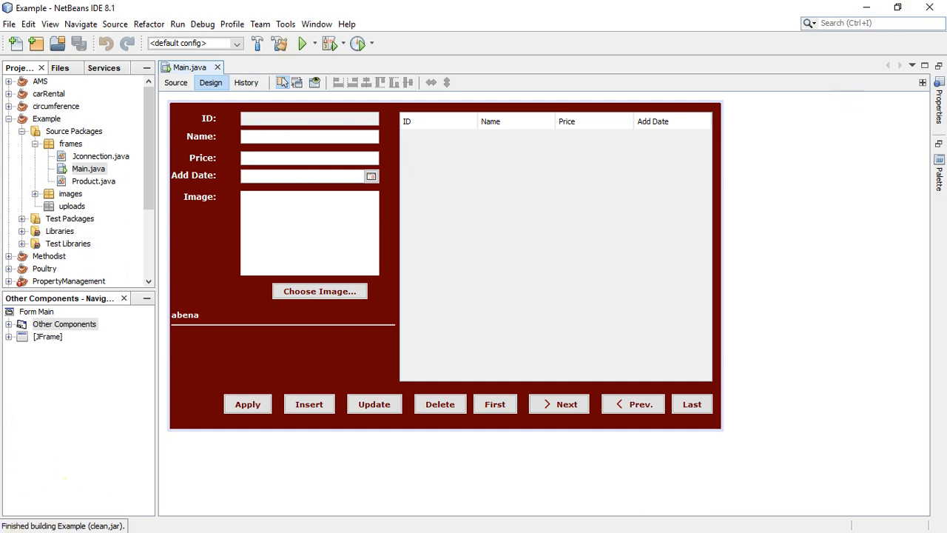
left_click(865, 7)
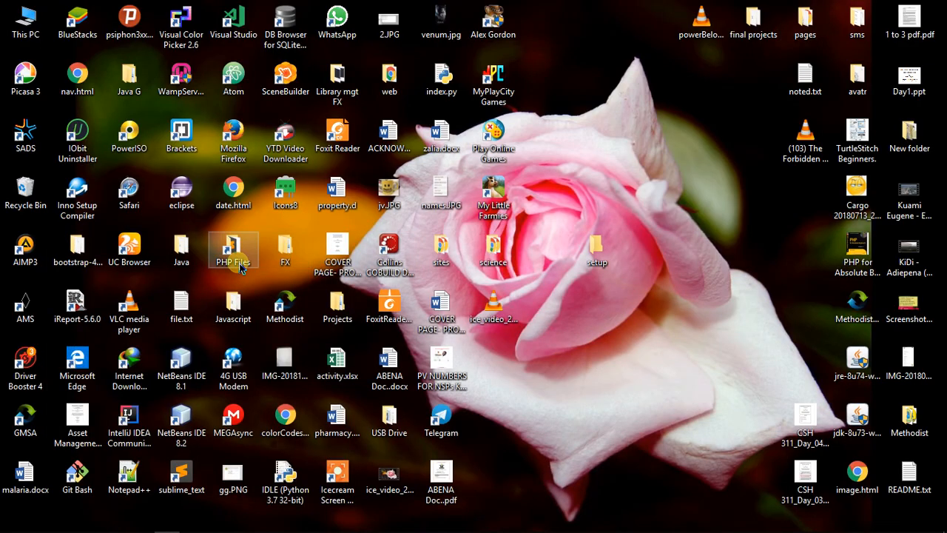
Copy Example.jar from the dist folder of the Example project in the desktop's Java folder and close that window
double_click(197, 244)
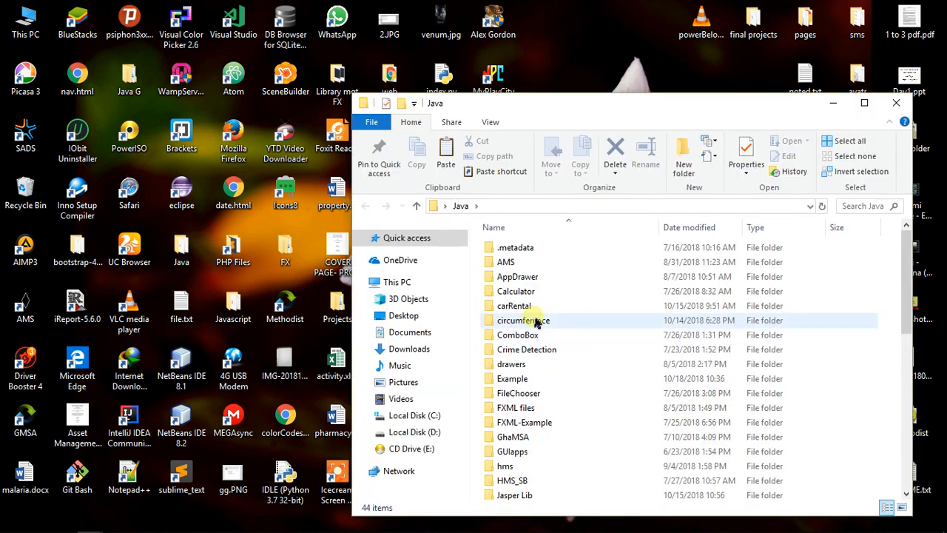
double_click(527, 379)
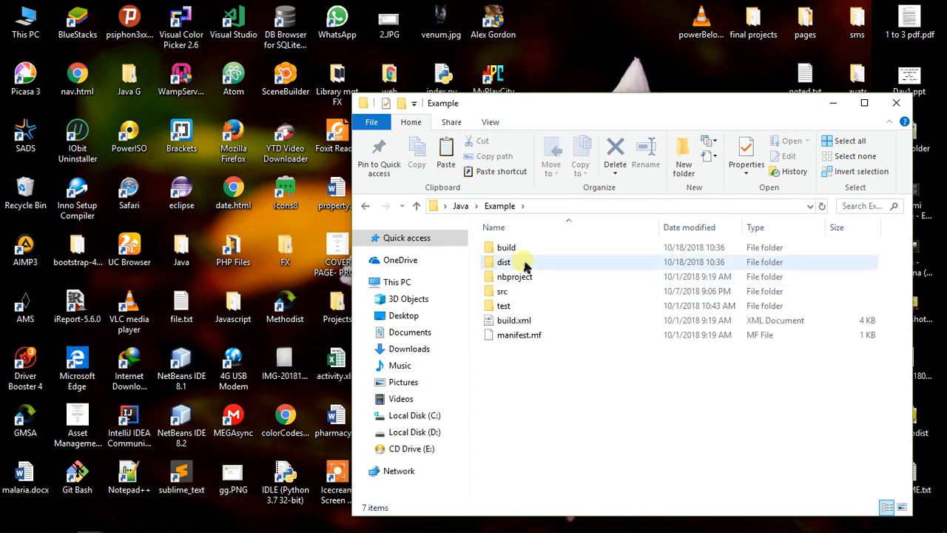
double_click(527, 263)
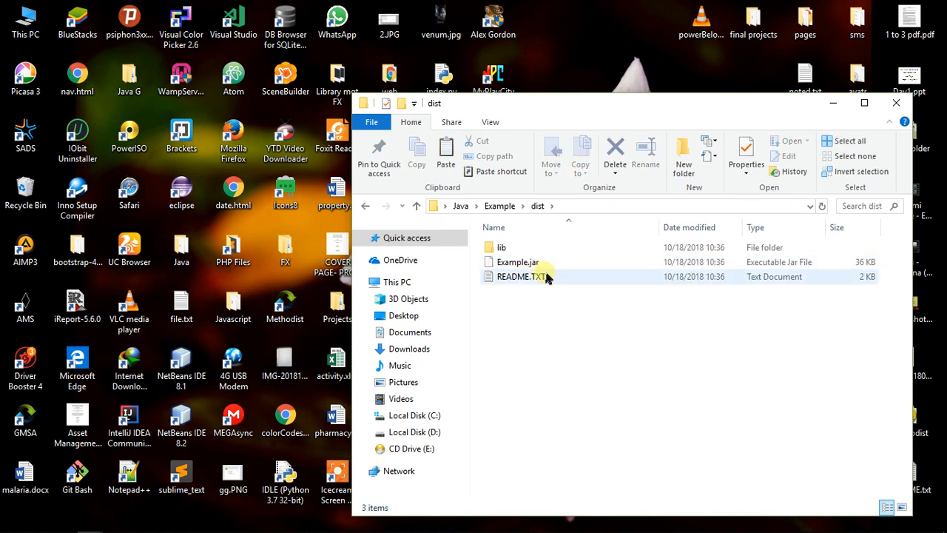
left_click(527, 265)
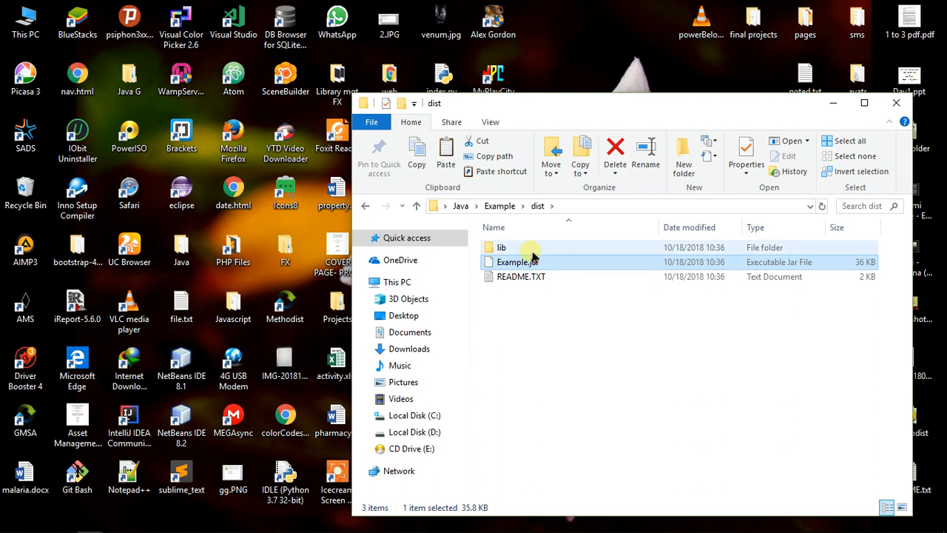
right_click(541, 264)
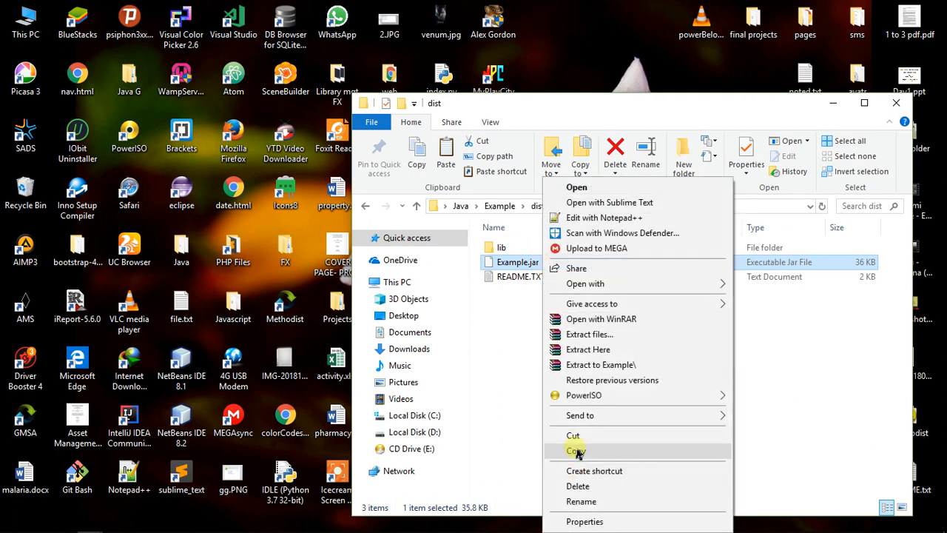
left_click(575, 447)
left_click(904, 109)
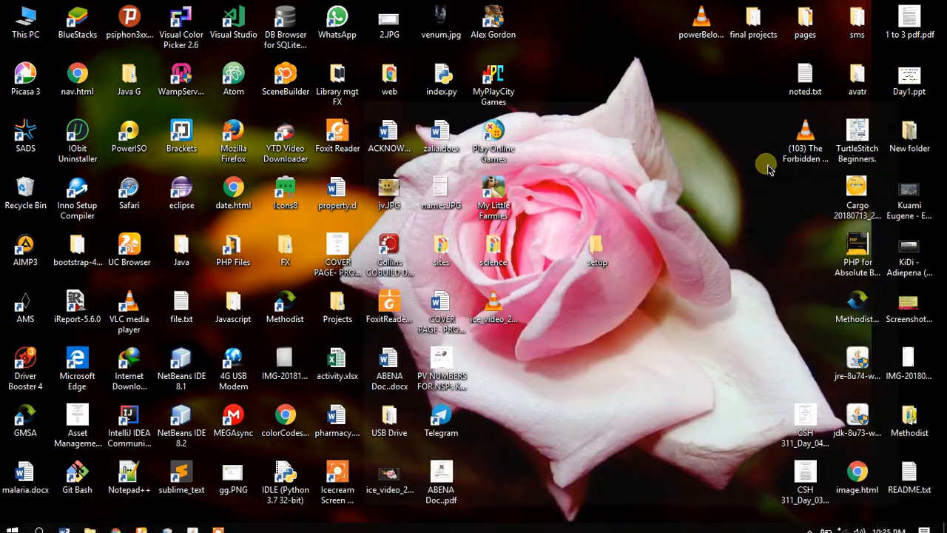
Create a new subfolder inside the desktop's setup folder and paste the copied Example.jar beside it
double_click(595, 251)
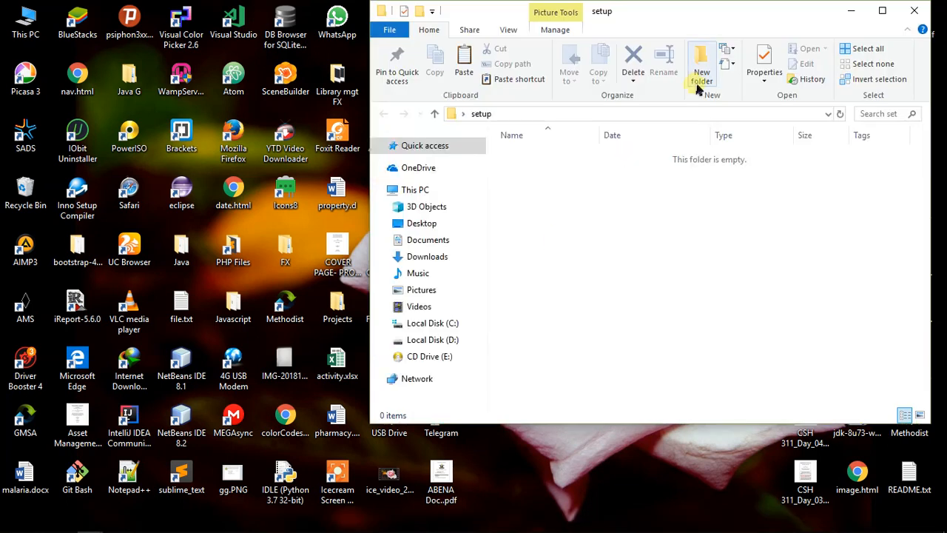
left_click(698, 88)
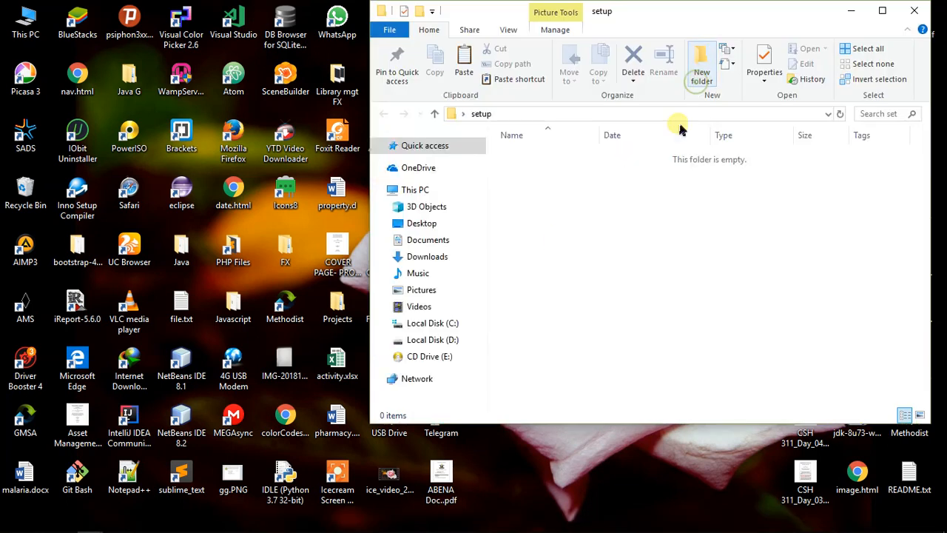
left_click(633, 314)
right_click(634, 314)
left_click(666, 180)
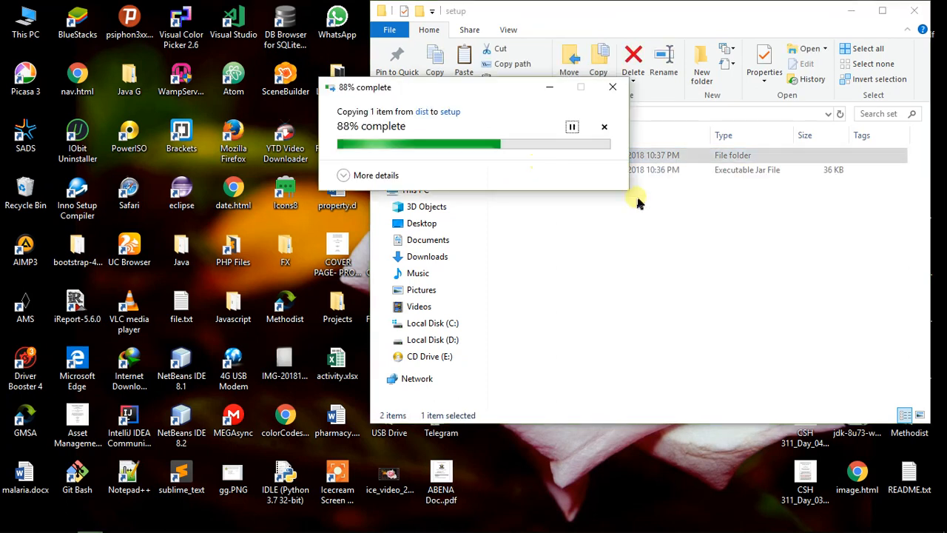
Rename the new subfolder in setup as dependencies and open it
left_click(576, 157)
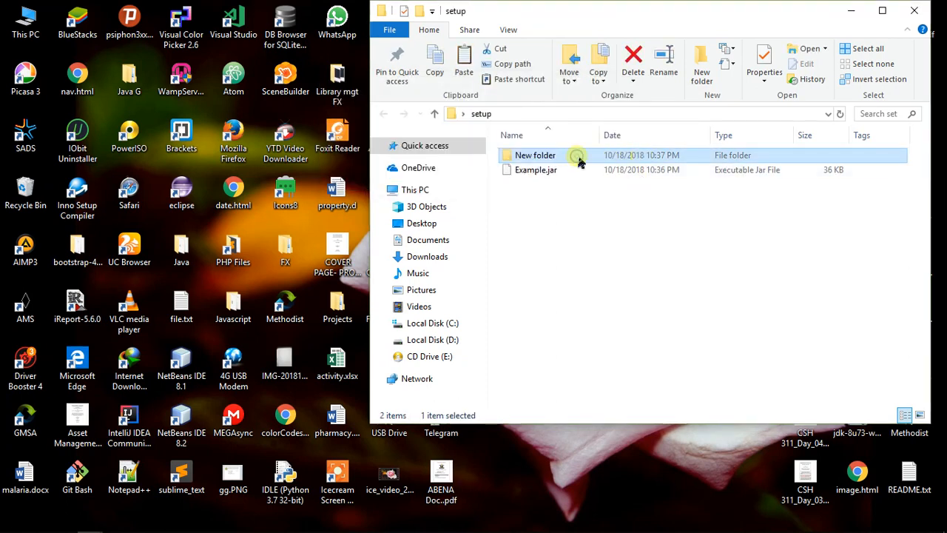
type("de")
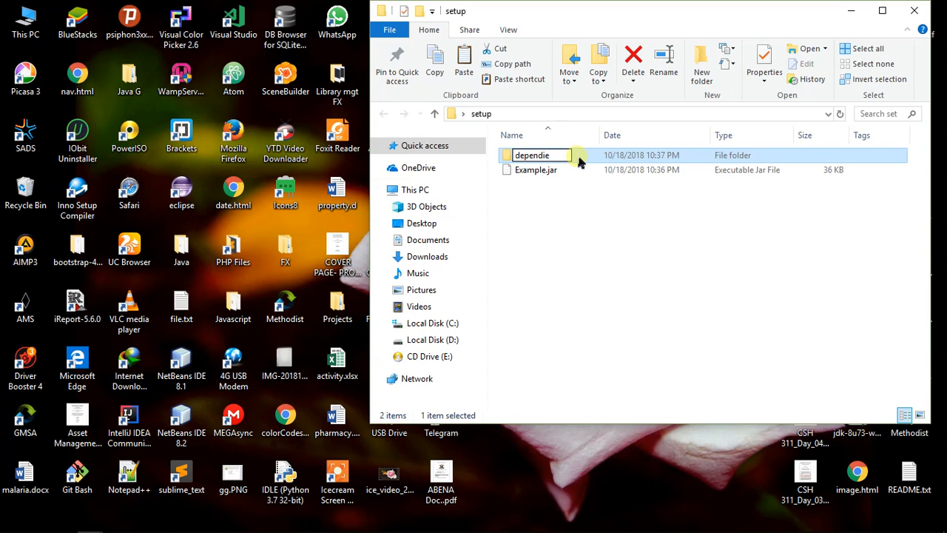
type("pendenco")
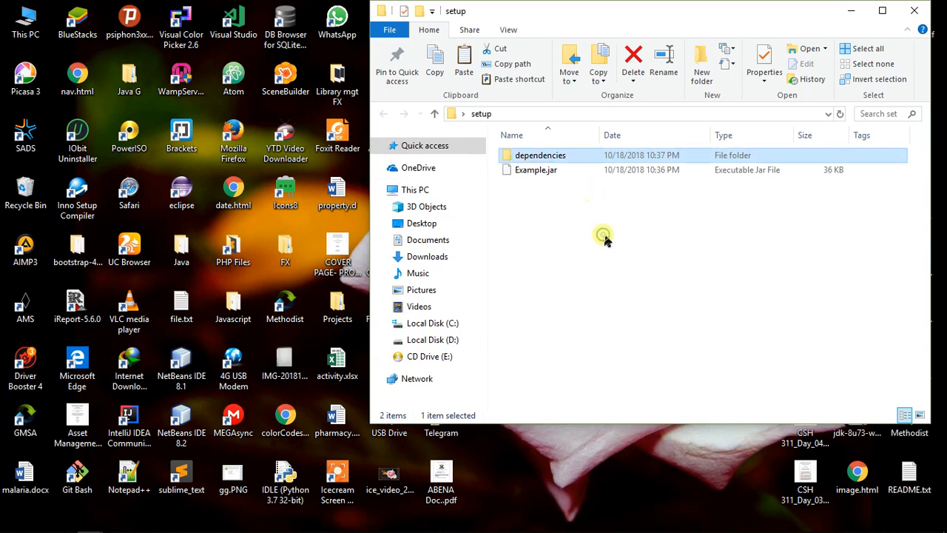
left_click(605, 239)
left_click(518, 155)
double_click(518, 155)
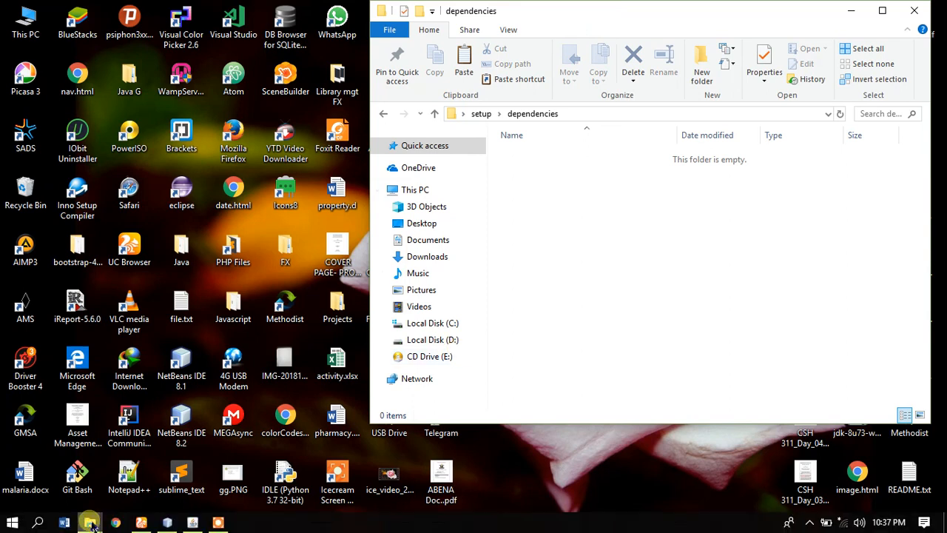
Open the Java\Example\dist folder in a separate window and copy its lib folder
left_click(89, 521)
mouse_move(69, 473)
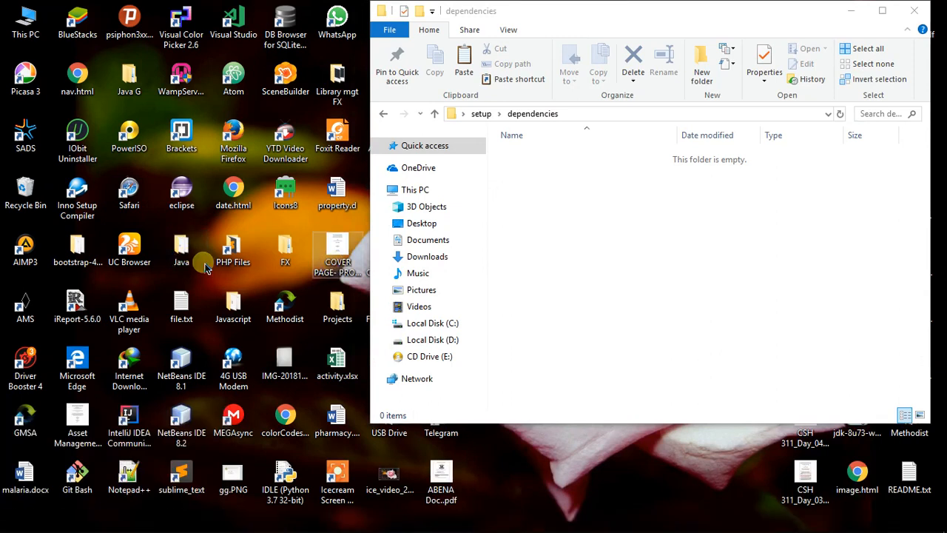
double_click(185, 256)
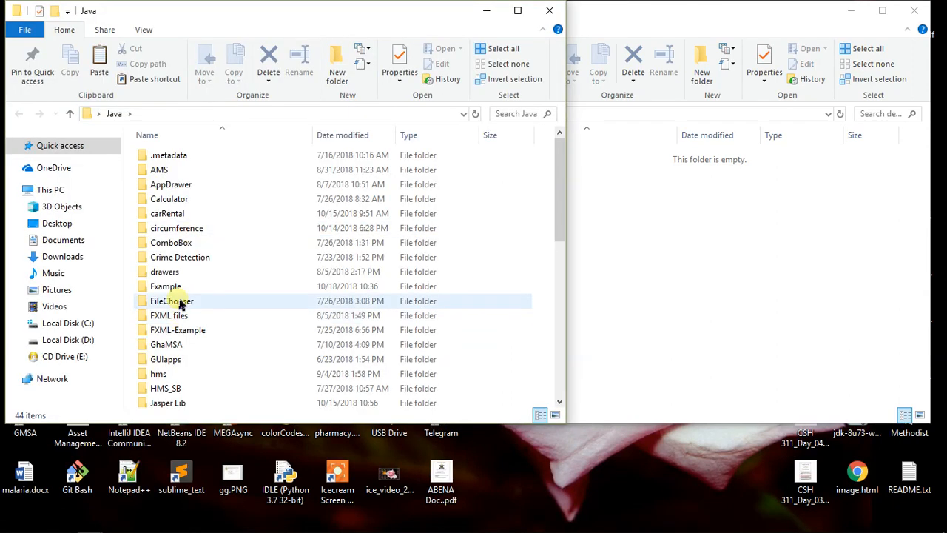
double_click(174, 287)
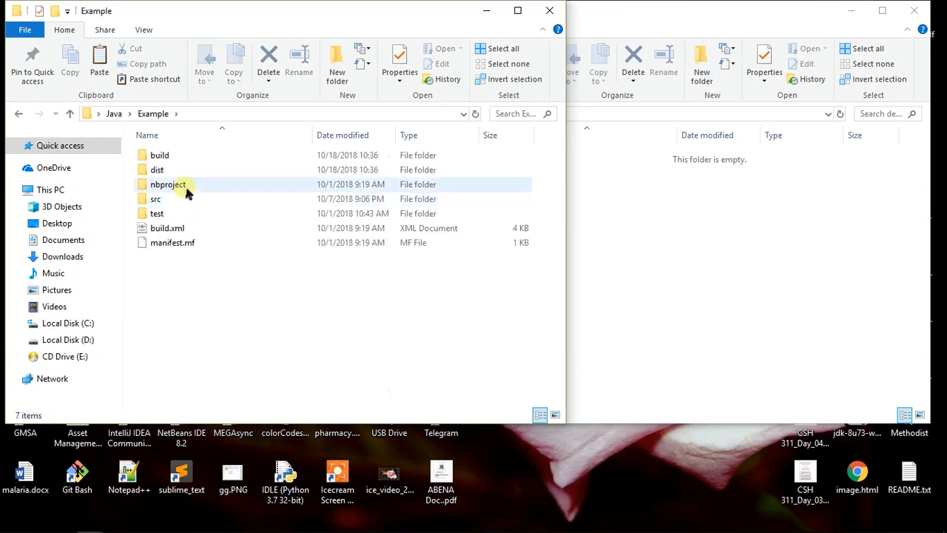
double_click(185, 171)
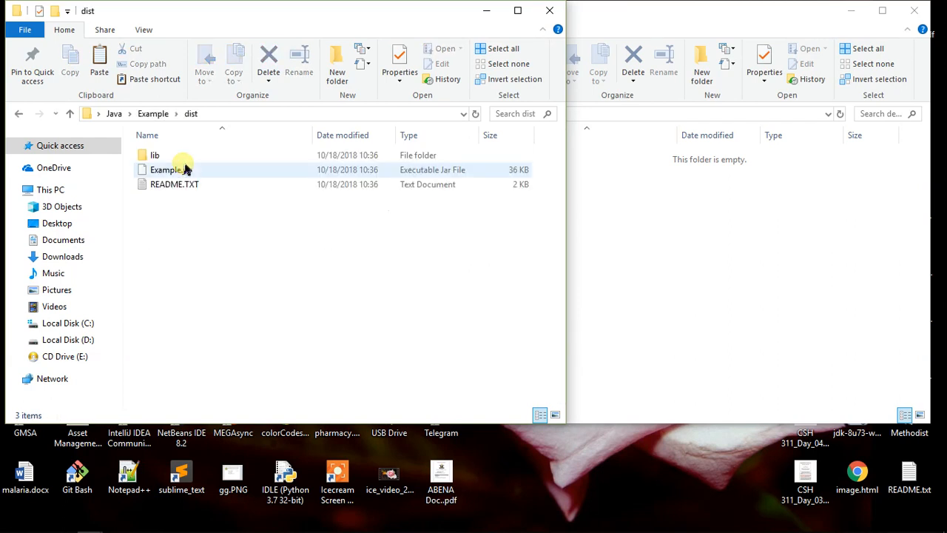
left_click(176, 156)
right_click(177, 157)
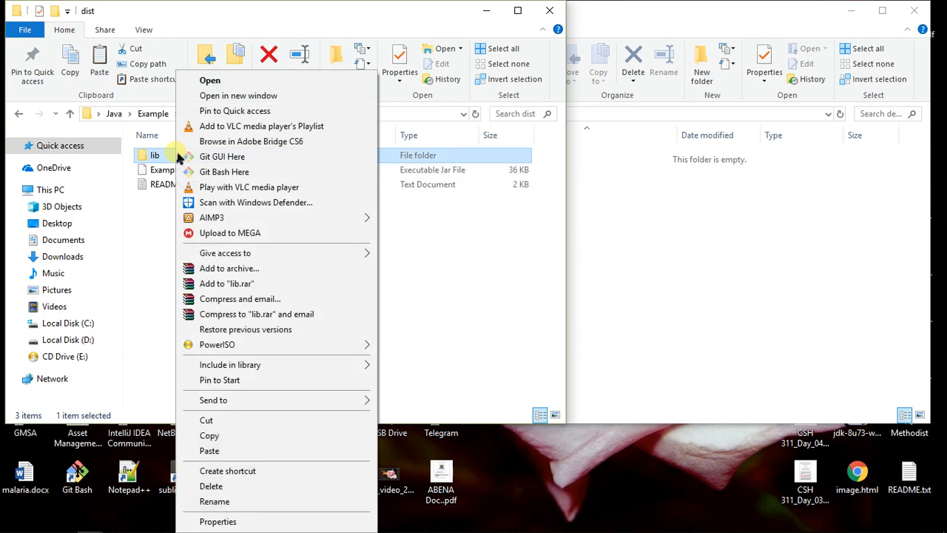
left_click(247, 436)
Paste the copied lib folder into the dependencies folder
left_click(751, 249)
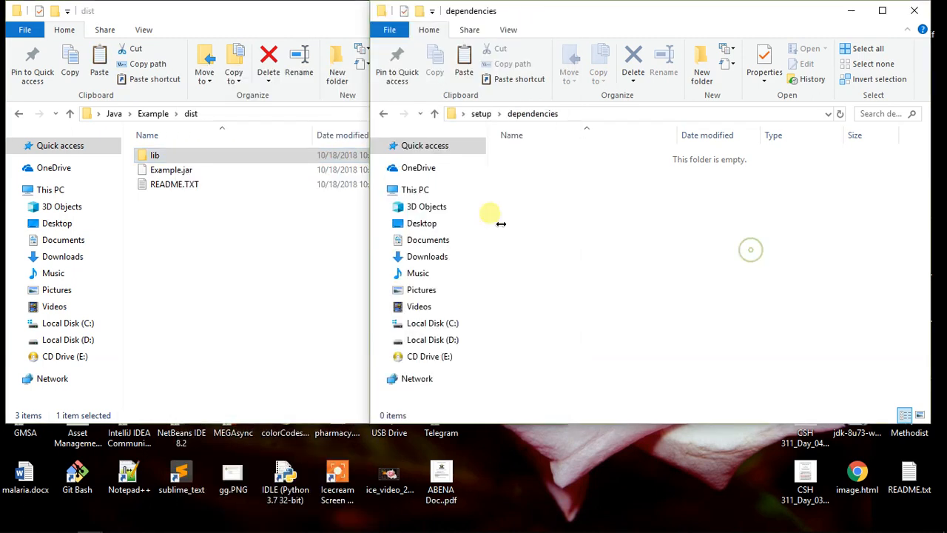
right_click(586, 184)
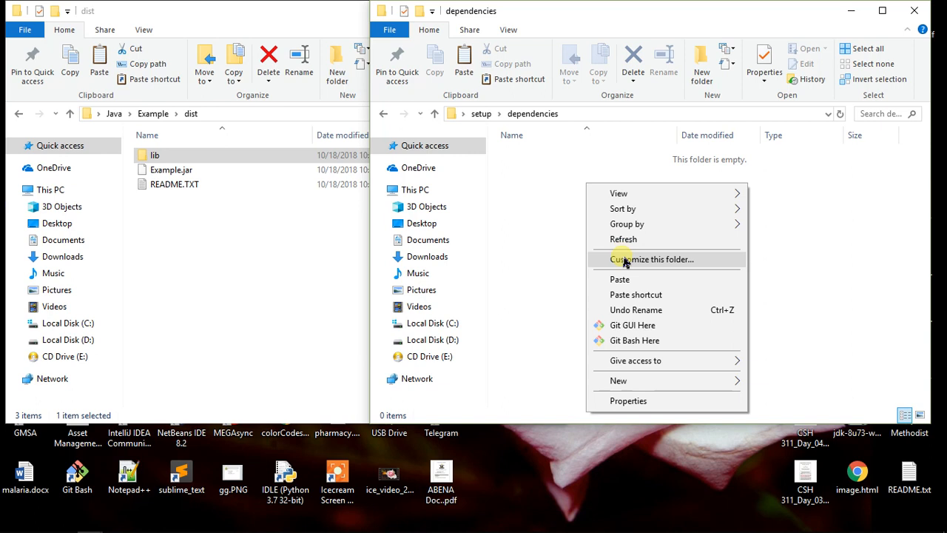
left_click(636, 280)
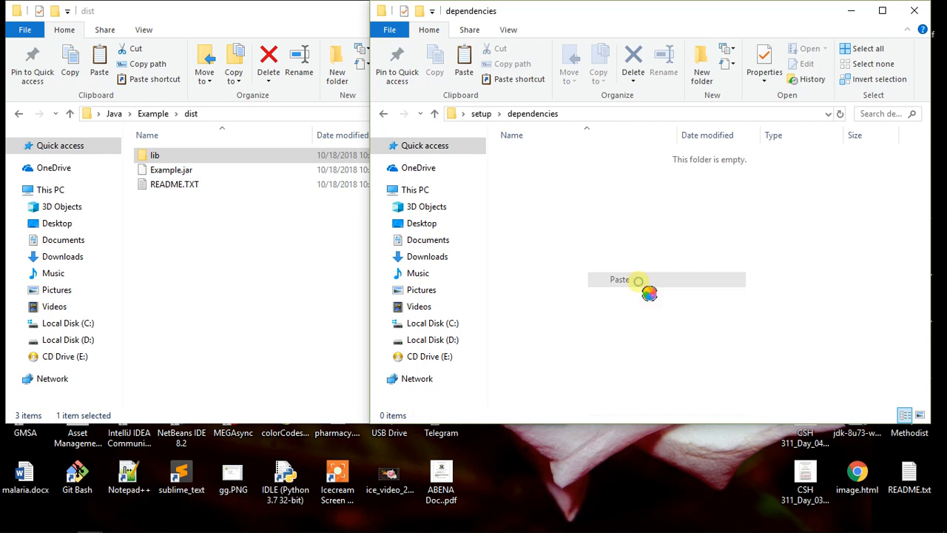
Create a new folder named bin inside the dependencies folder
left_click(702, 87)
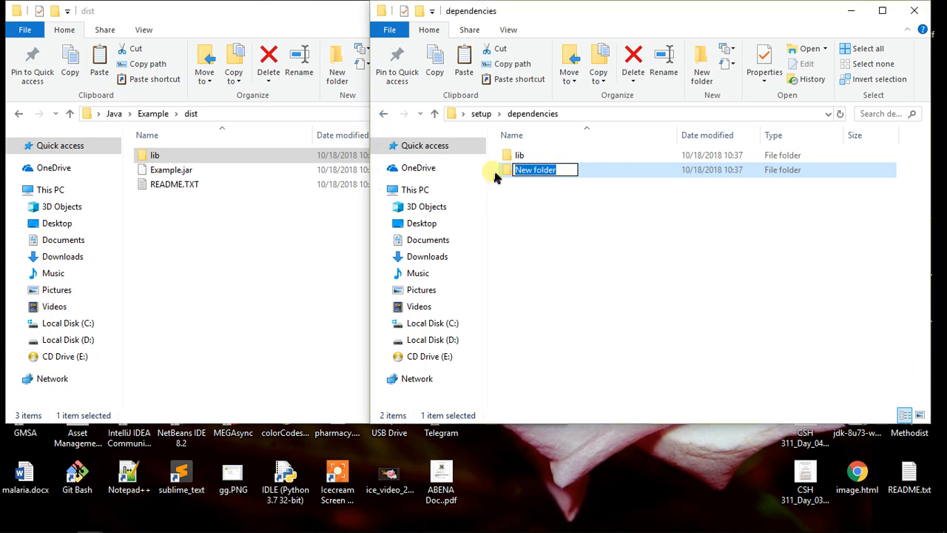
type("bin")
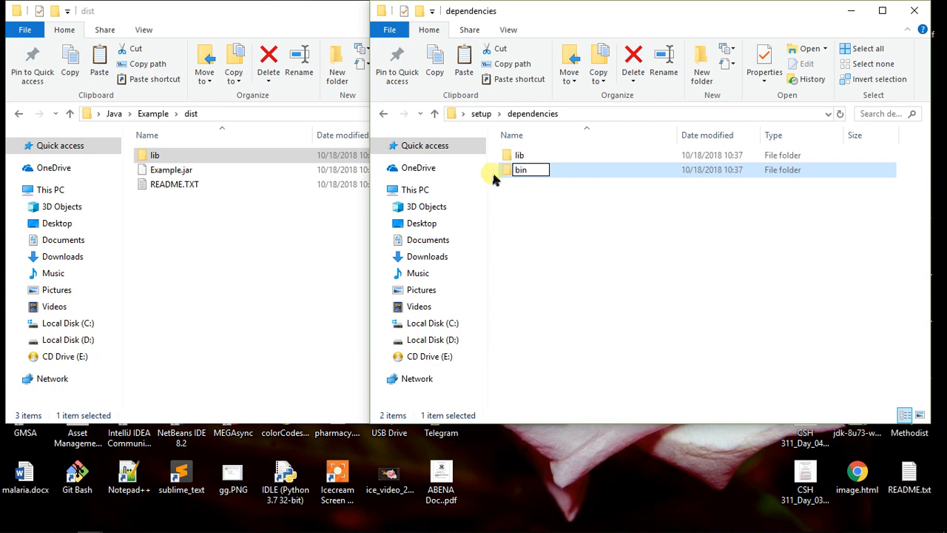
key("Return")
left_click(624, 243)
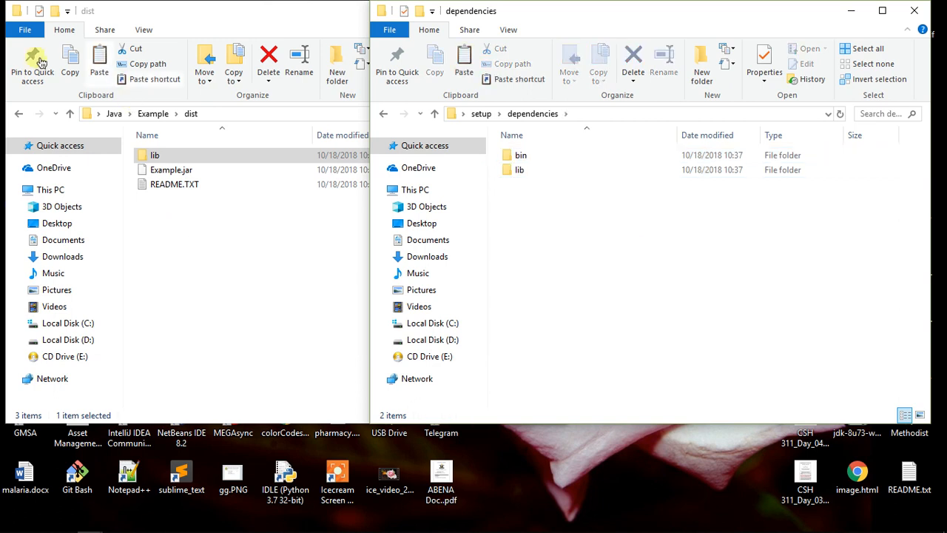
Copy the jre1.8.0_181 folder from C:\Program Files\Java
left_click(93, 323)
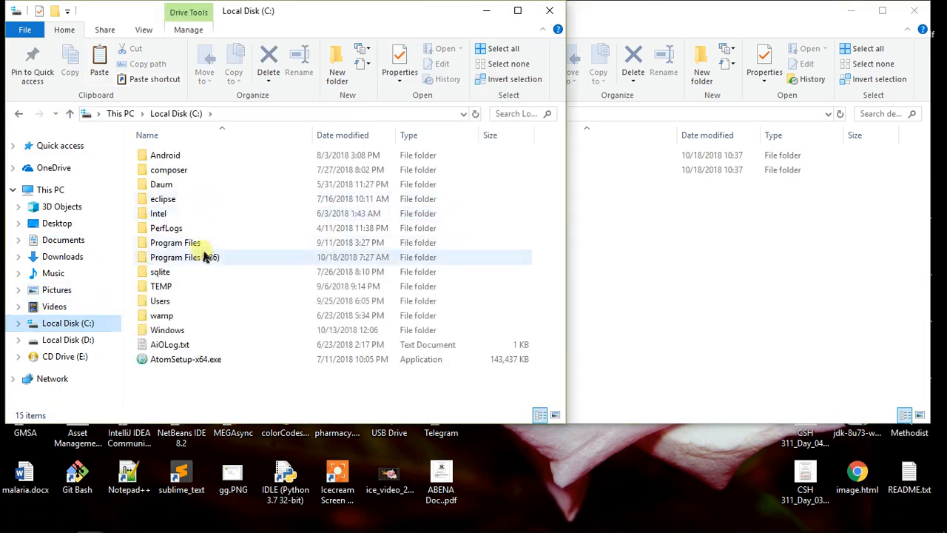
double_click(205, 243)
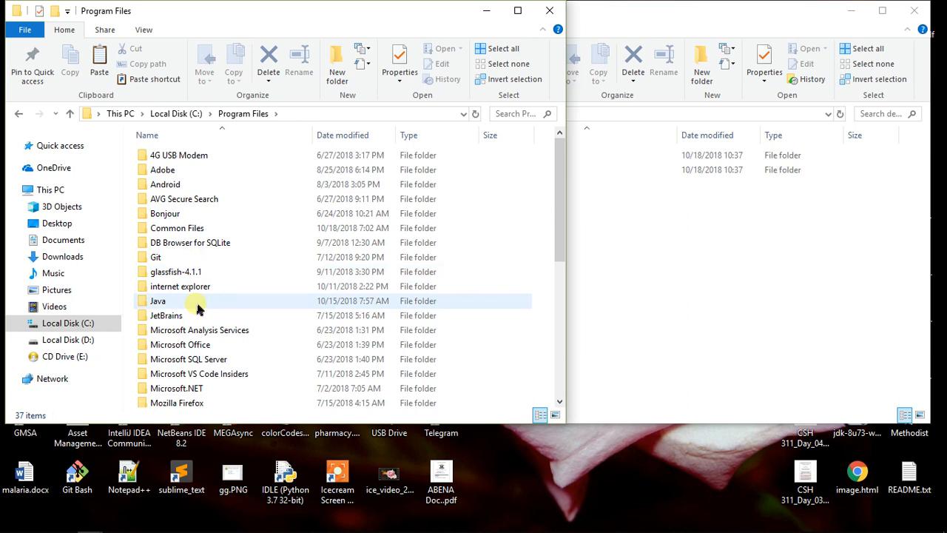
left_click(87, 322)
left_click(198, 245)
double_click(198, 245)
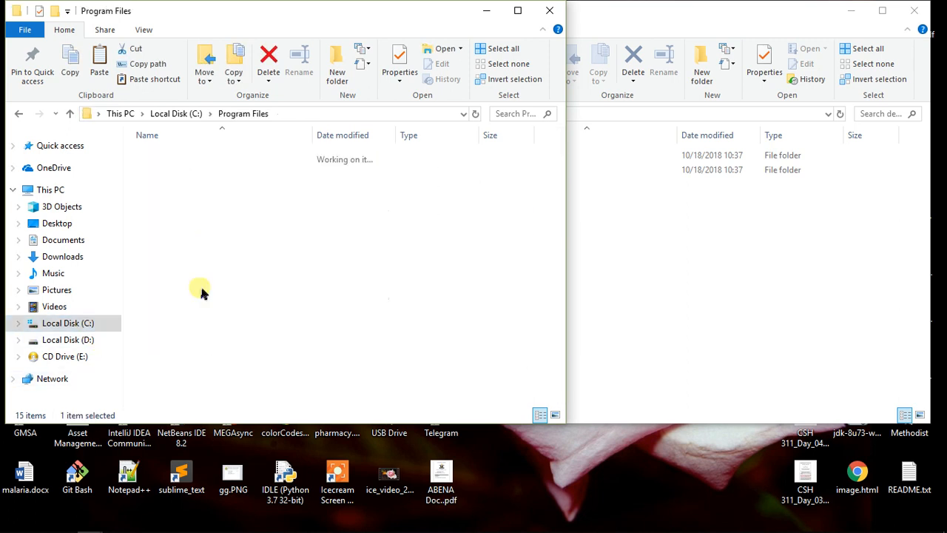
double_click(176, 301)
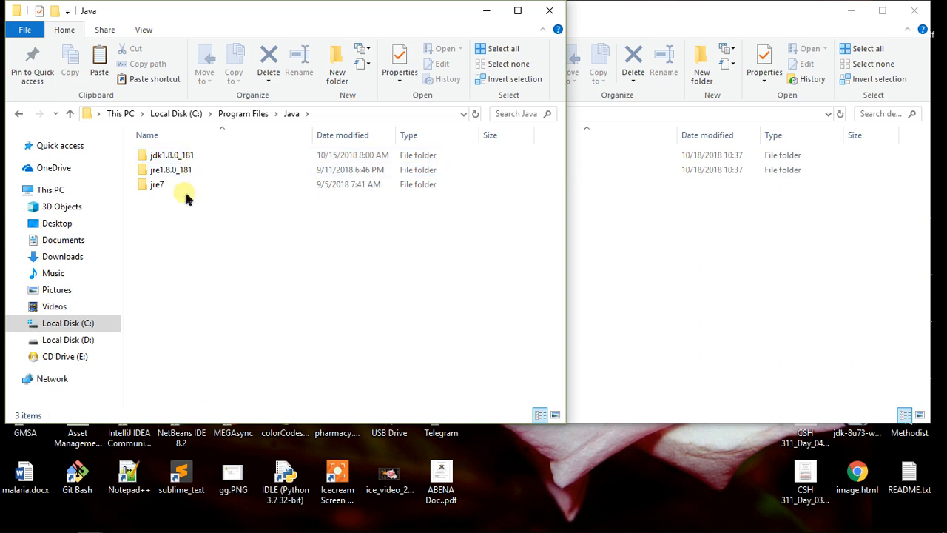
left_click(189, 170)
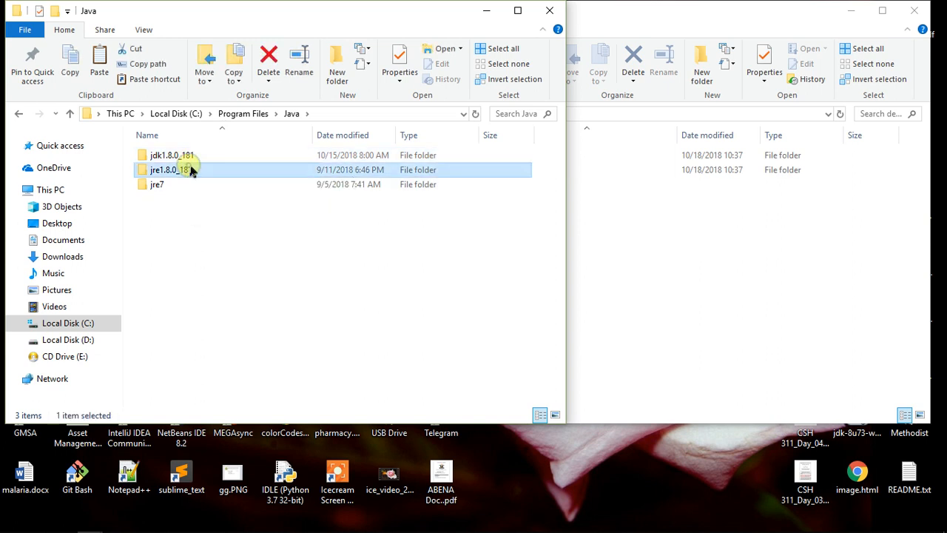
right_click(193, 172)
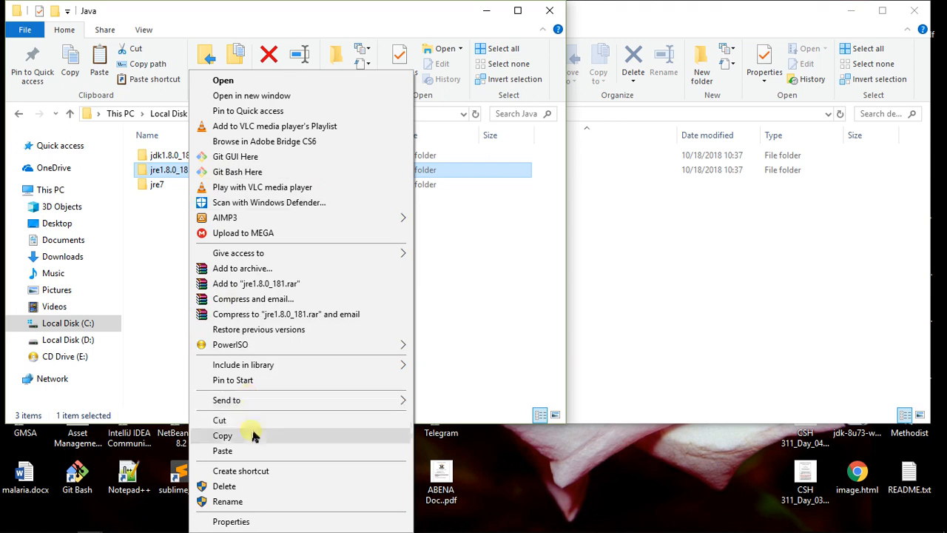
left_click(254, 433)
Paste the copied jre1.8.0_181 folder into setup\dependencies\bin and clear both folder windows off the desktop
left_click(658, 228)
double_click(524, 159)
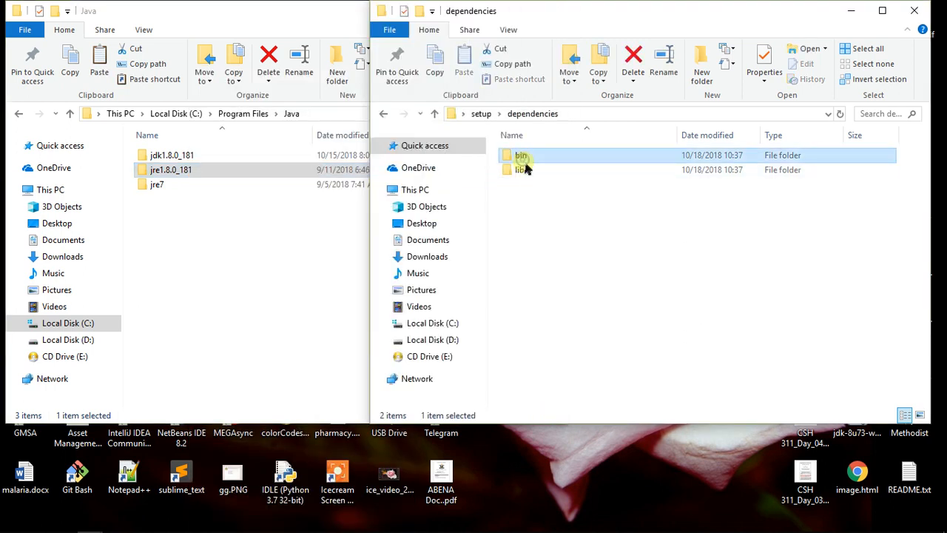
right_click(574, 226)
left_click(577, 323)
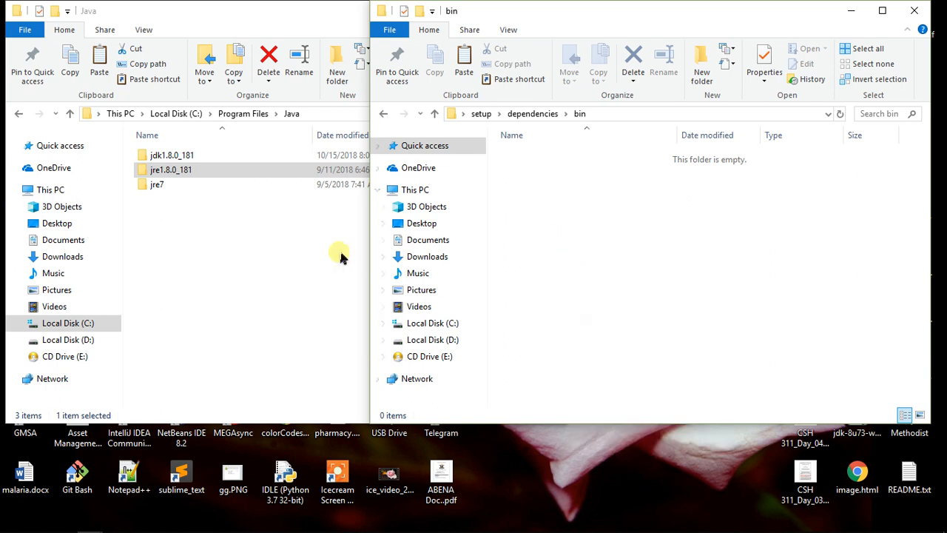
left_click(264, 20)
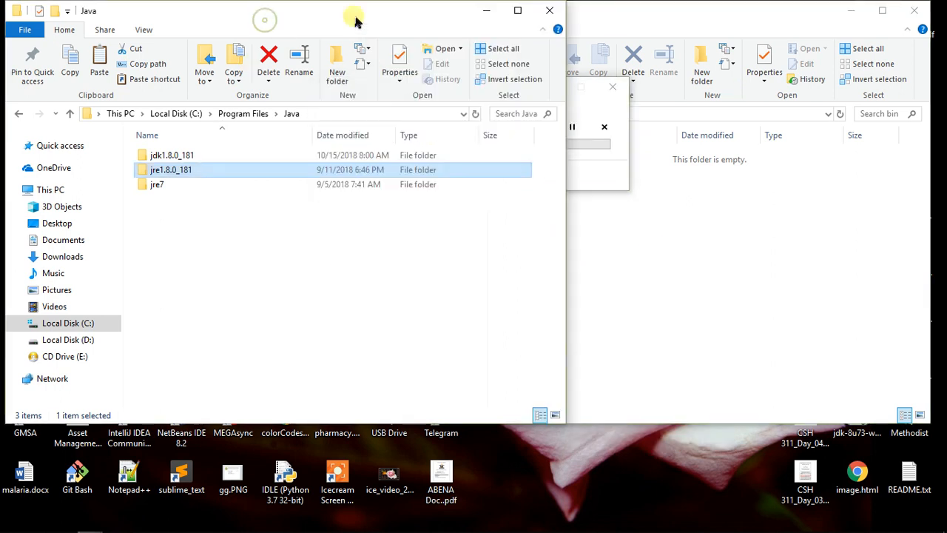
left_click(546, 13)
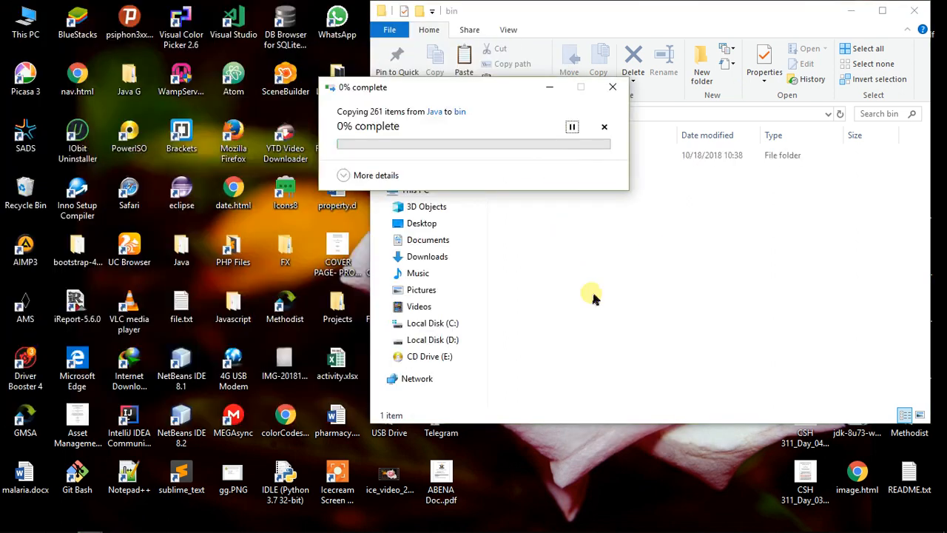
left_click(633, 256)
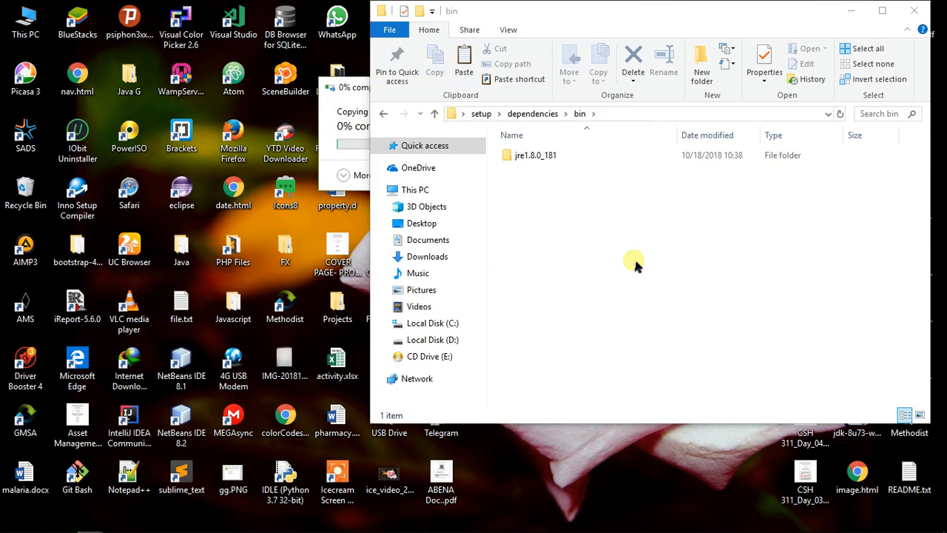
left_click(856, 11)
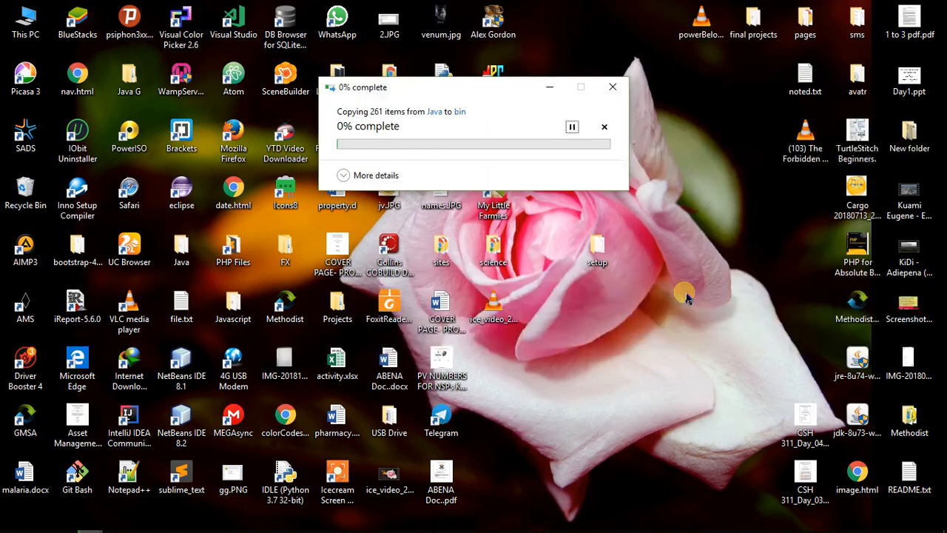
Open the setup folder in a new window, browse from it to D:\gmsa and copy the icon file interact.ico
double_click(604, 268)
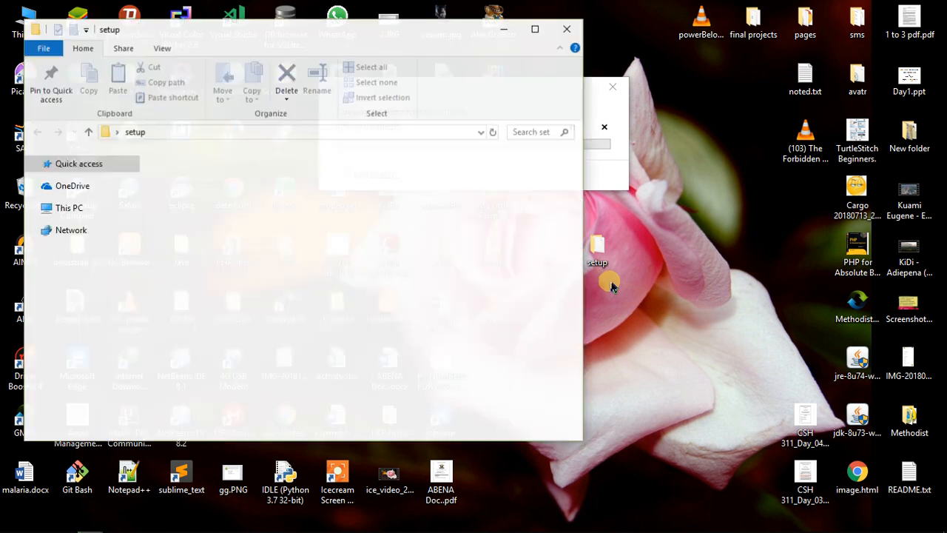
left_click_drag(286, 29, 563, 33)
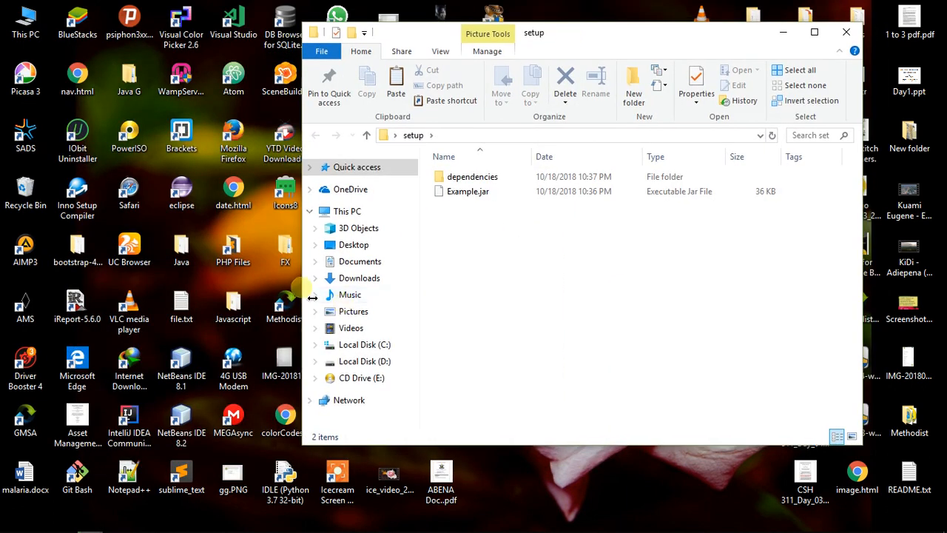
left_click_drag(305, 284, 489, 296)
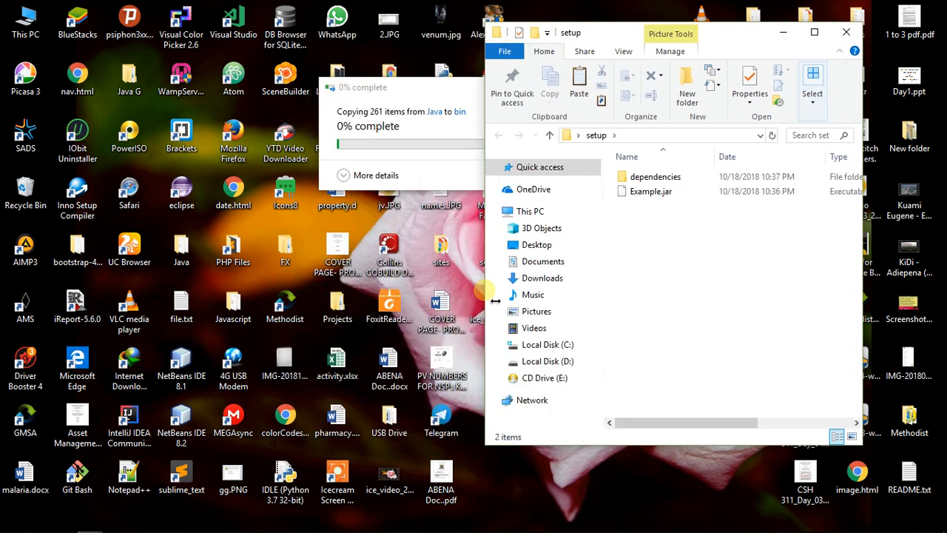
left_click(564, 362)
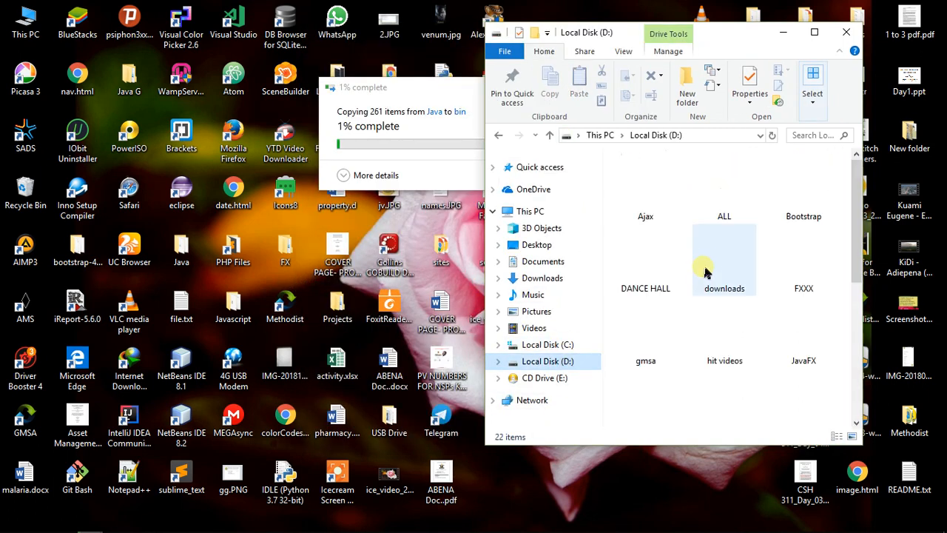
double_click(662, 364)
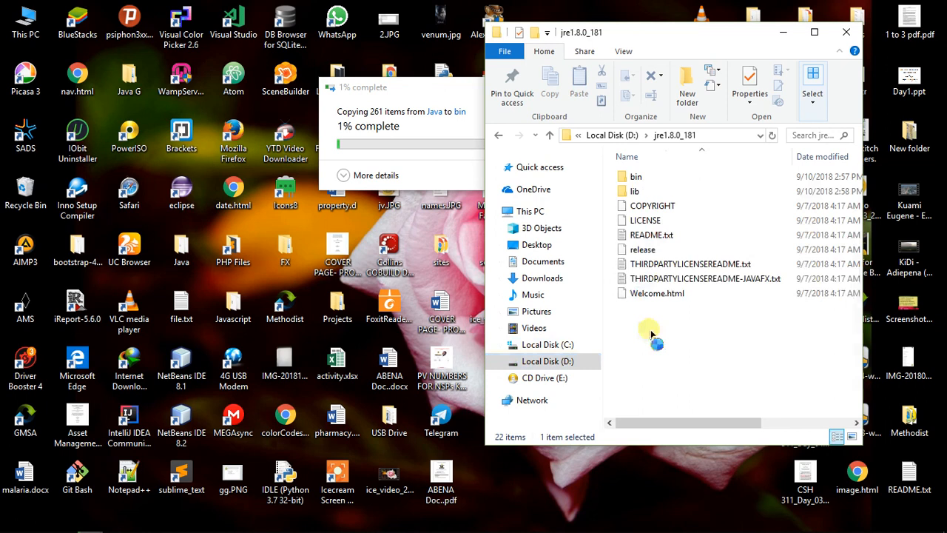
key("alt+Left")
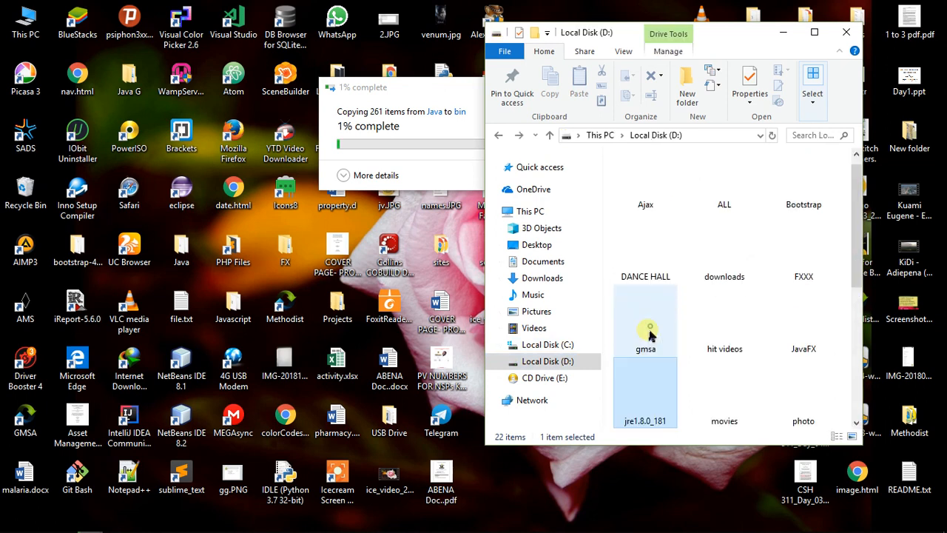
left_click(651, 333)
double_click(651, 326)
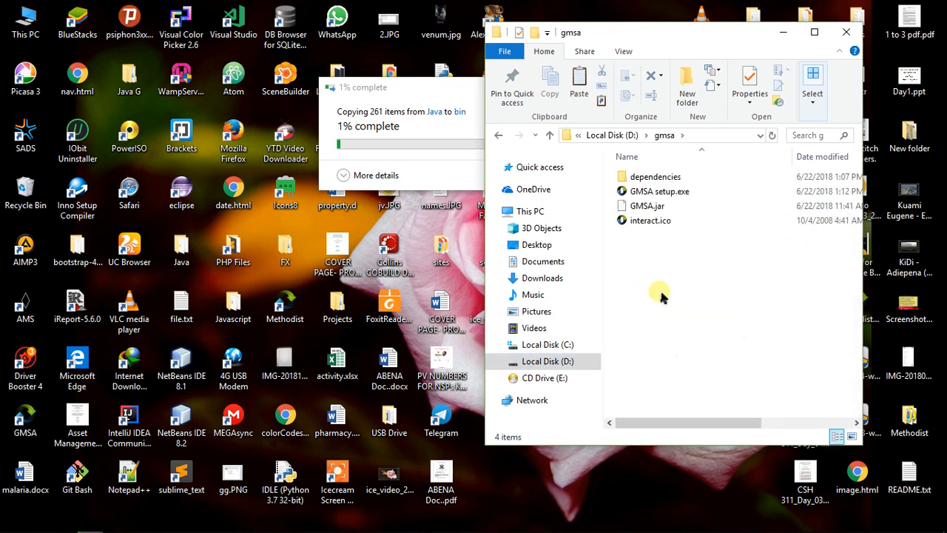
left_click(648, 223)
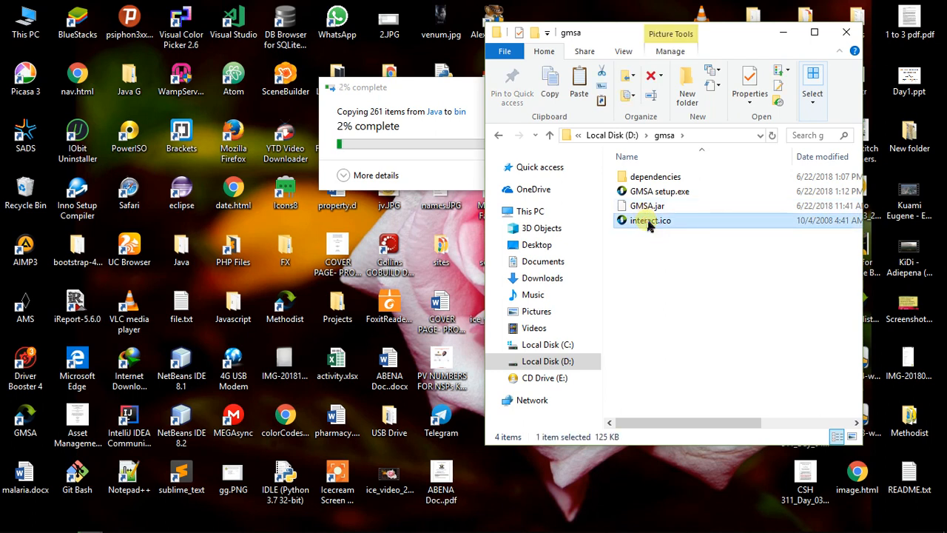
right_click(648, 222)
left_click(680, 451)
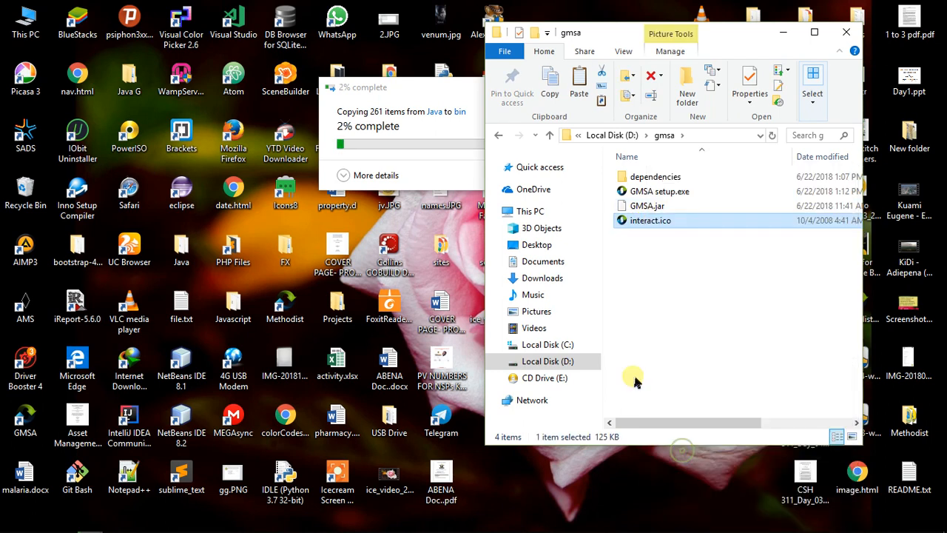
Paste interact.ico into the setup folder on the desktop and close the gmsa folder window
left_click_drag(779, 38, 405, 95)
left_click(597, 245)
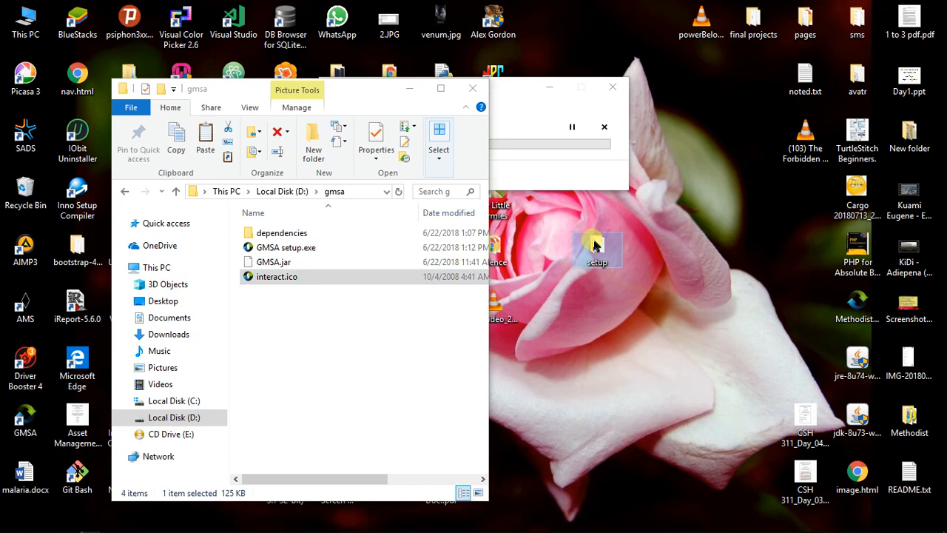
double_click(596, 245)
right_click(359, 415)
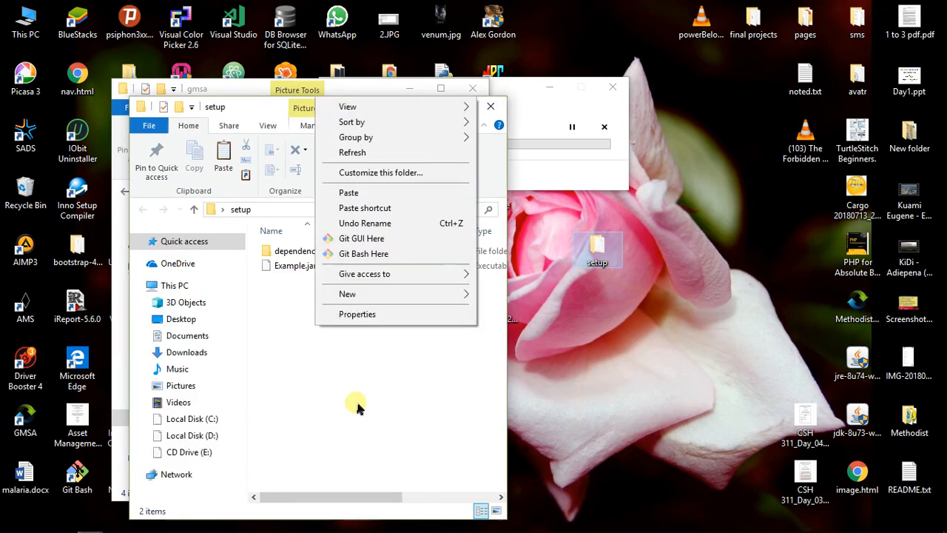
left_click(364, 194)
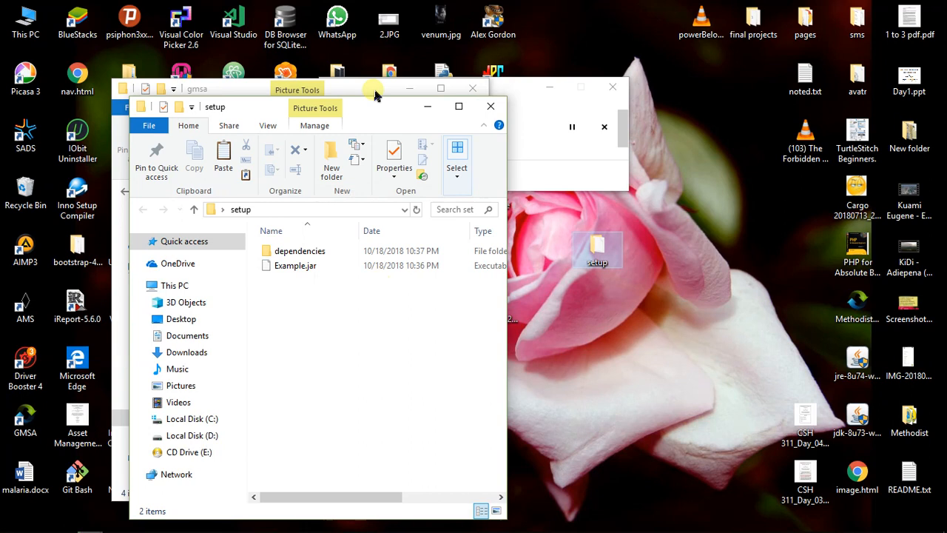
left_click(242, 89)
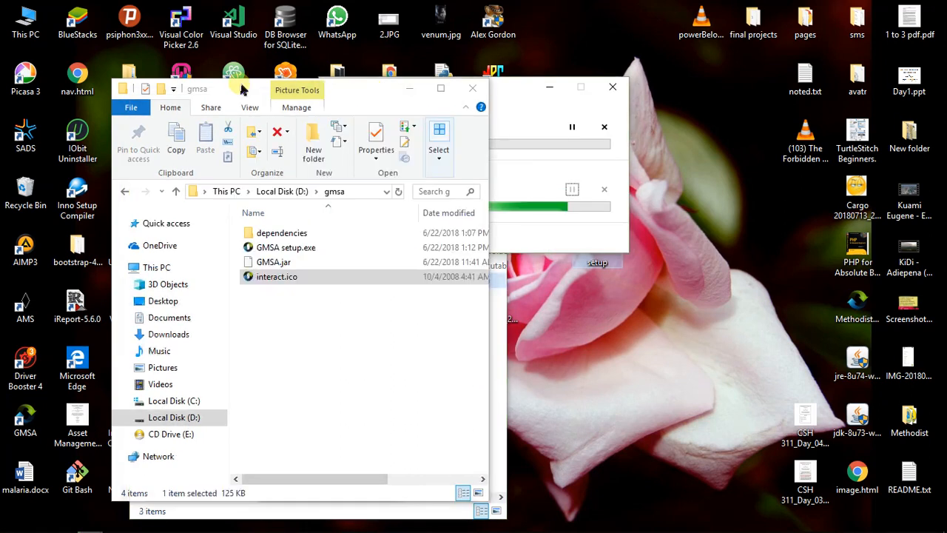
left_click(472, 88)
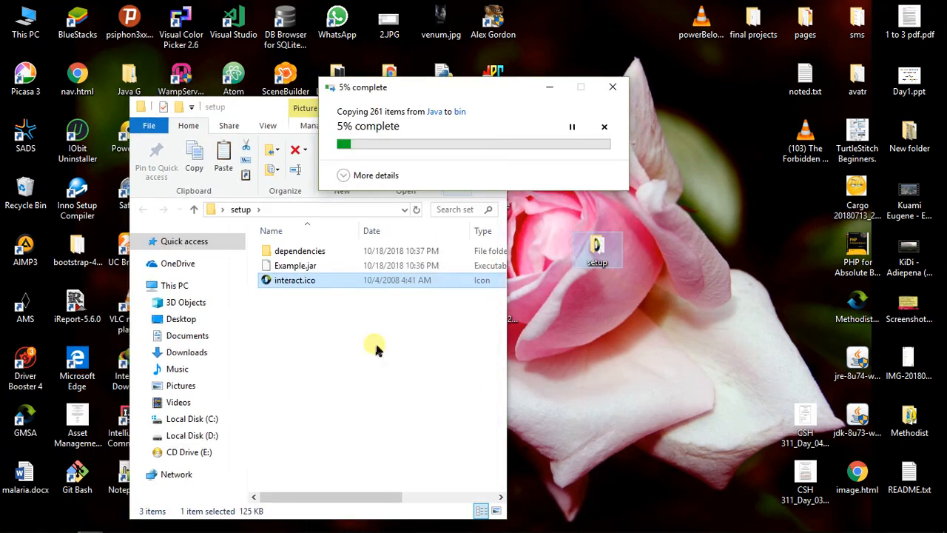
left_click(315, 266)
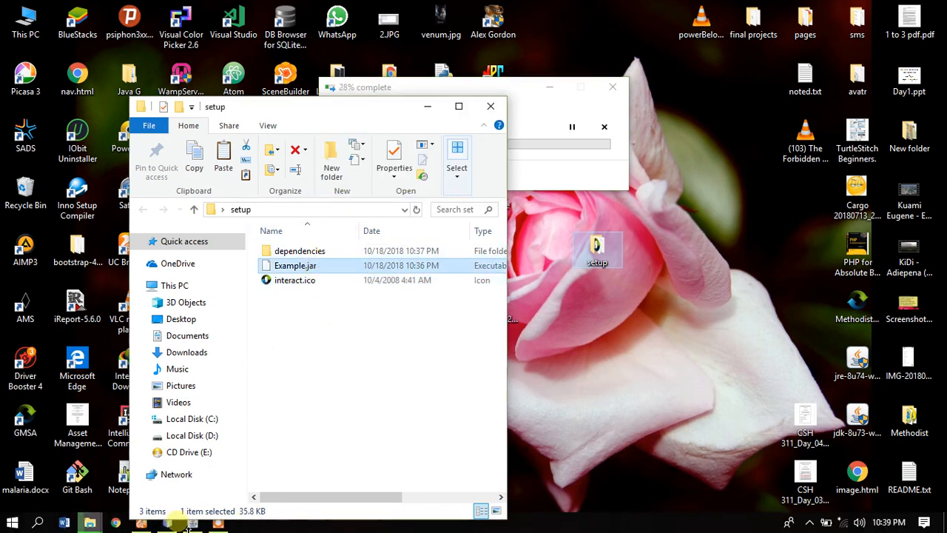
Switch to phpMyAdmin in the browser and export the imageproduct database in SQL format, downloading it as imageproduct.sql to the Downloads folder
left_click(143, 524)
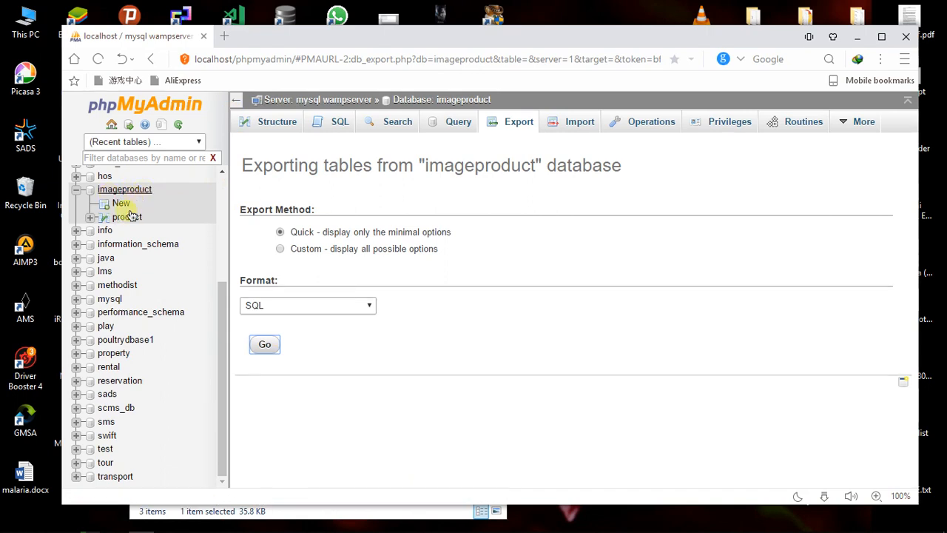
left_click(264, 345)
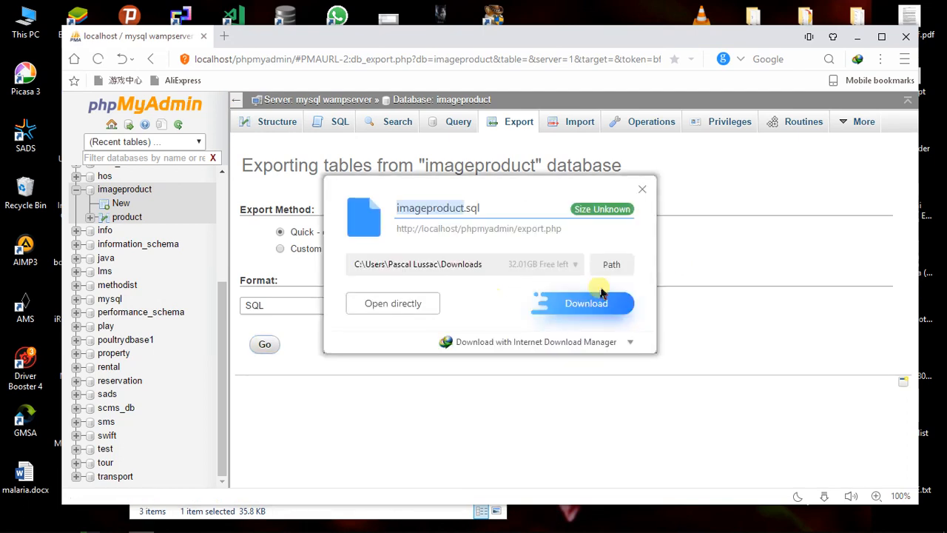
left_click(600, 298)
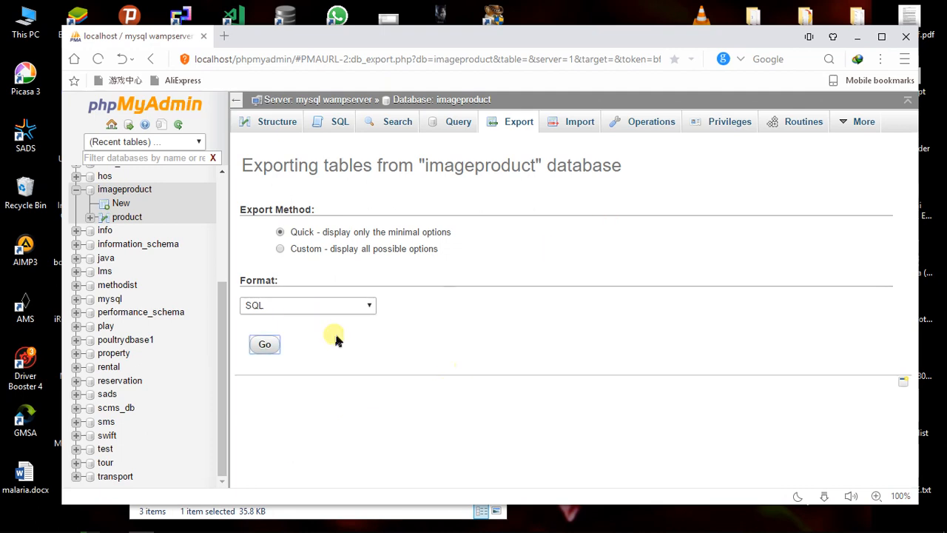
left_click(824, 496)
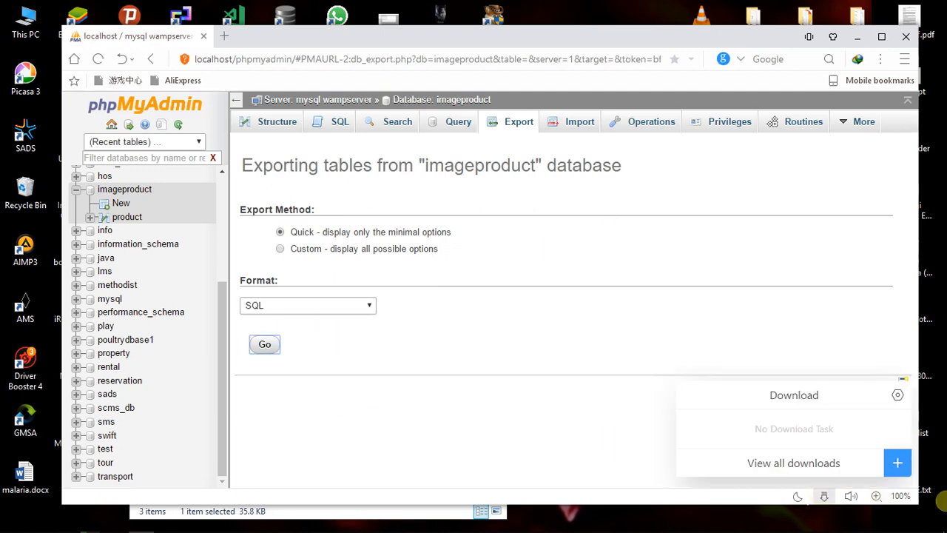
left_click(822, 495)
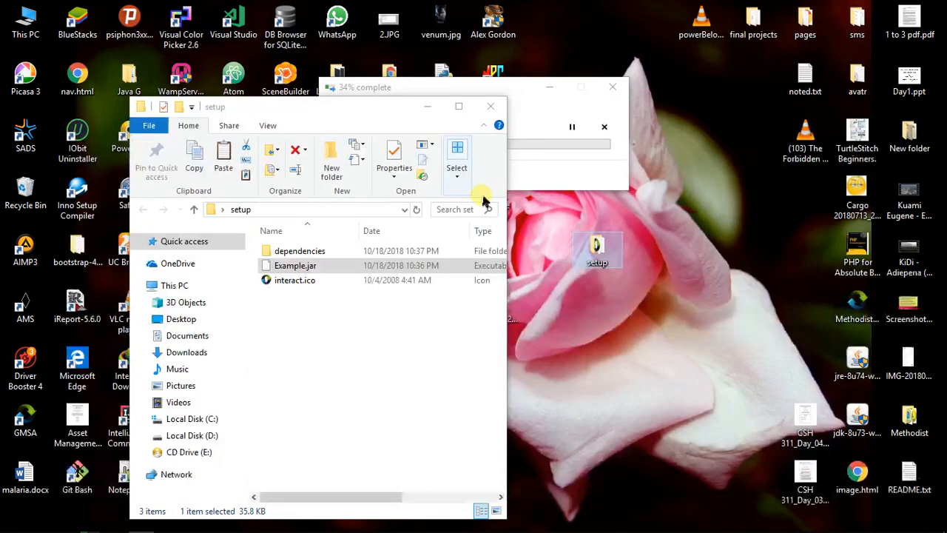
Close the setup folder window, refresh the desktop and copy imageproduct.sql from the Downloads folder
key("alt+F4")
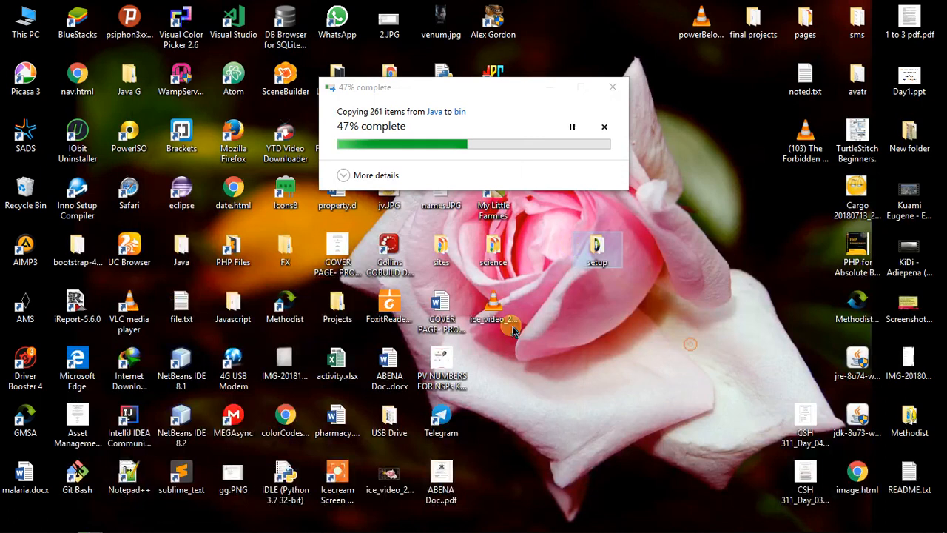
right_click(689, 347)
key("super+e")
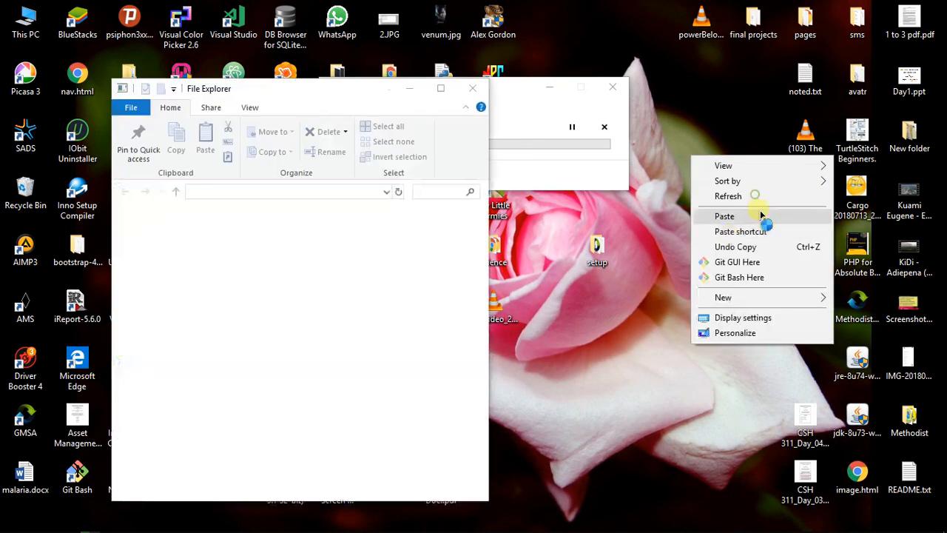
left_click(753, 195)
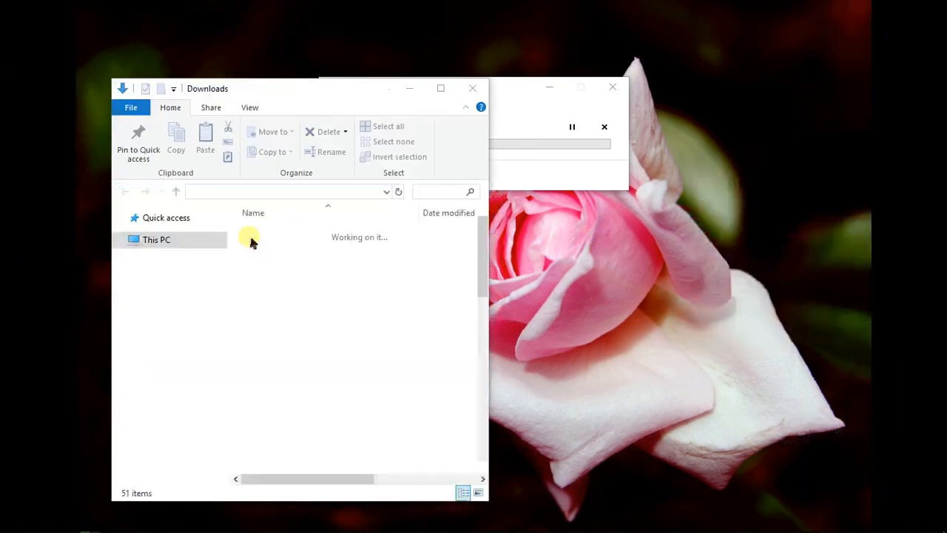
scroll(433, 391, "down", 3)
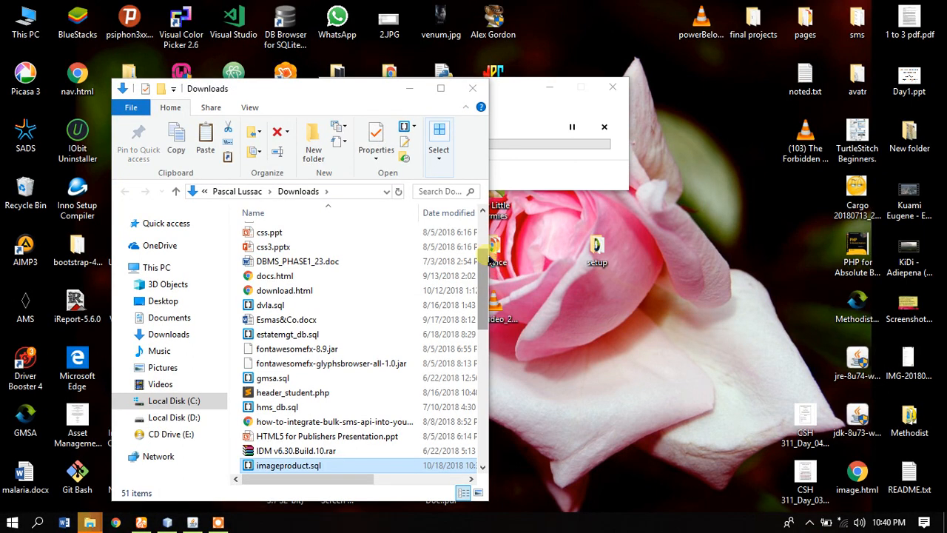
left_click(329, 466)
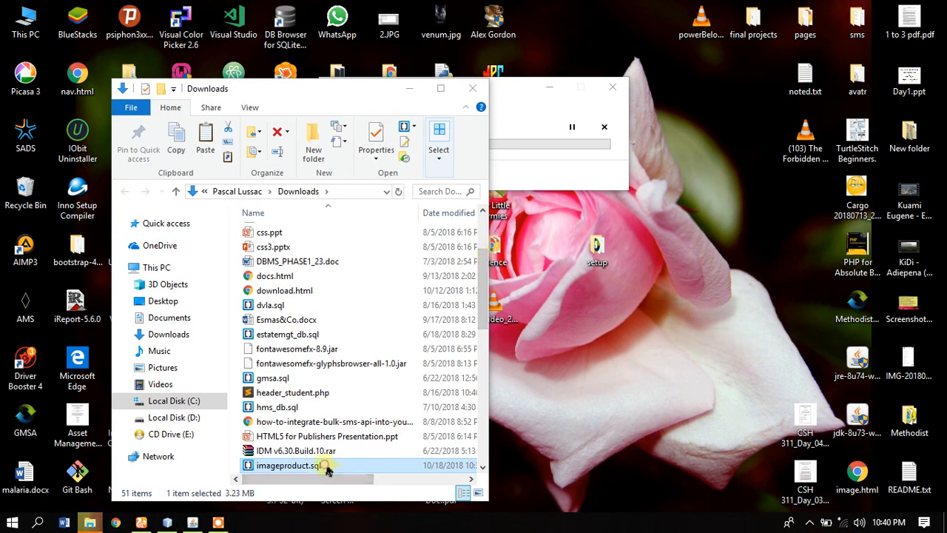
right_click(372, 468)
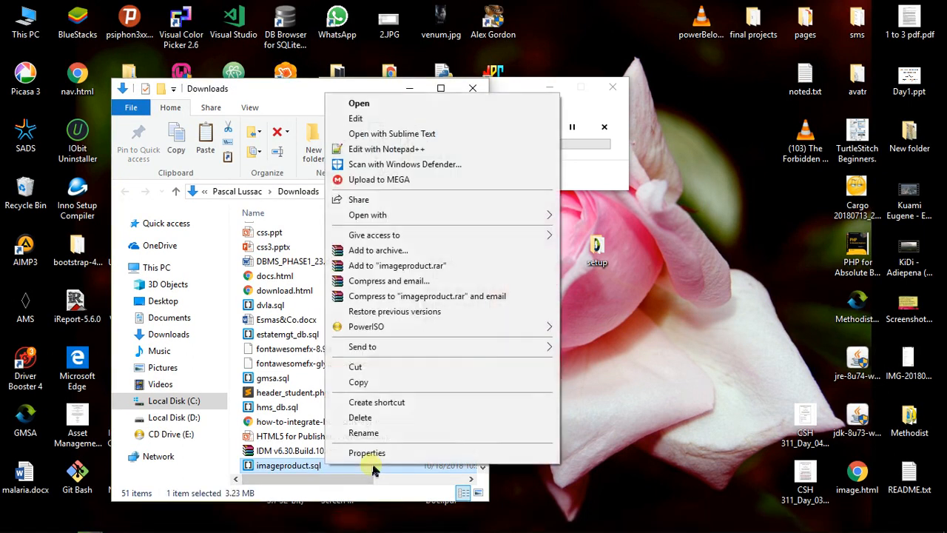
left_click(368, 388)
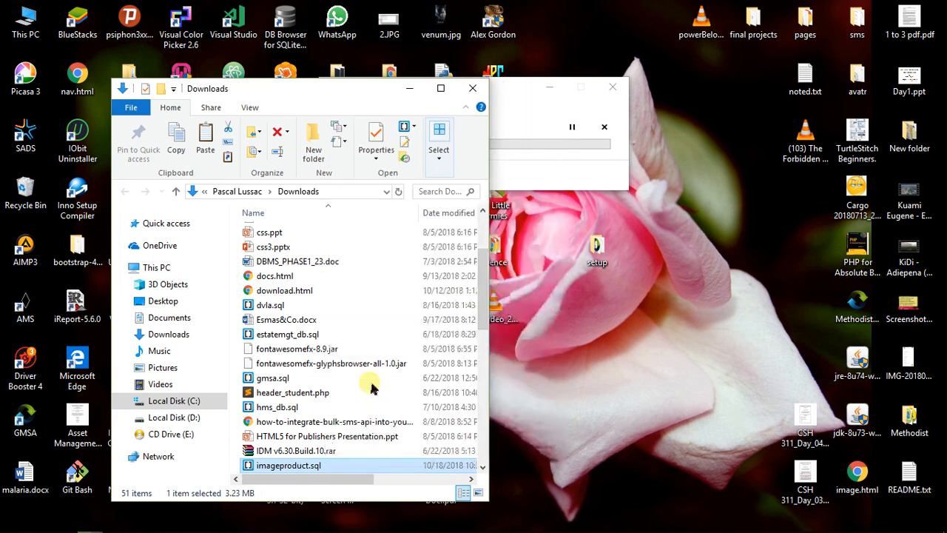
Paste imageproduct.sql into the setup folder on the desktop, close both folder windows and refresh the desktop
double_click(599, 254)
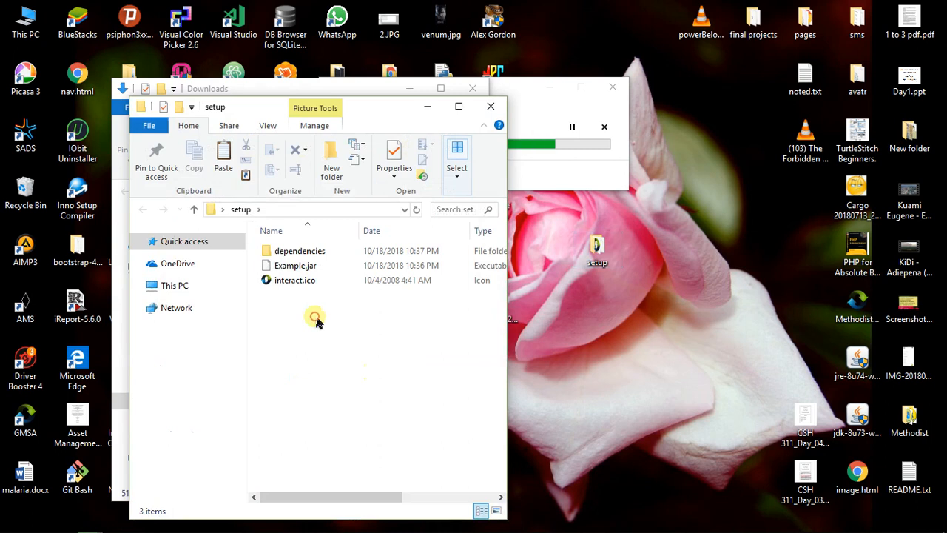
right_click(316, 318)
left_click(360, 184)
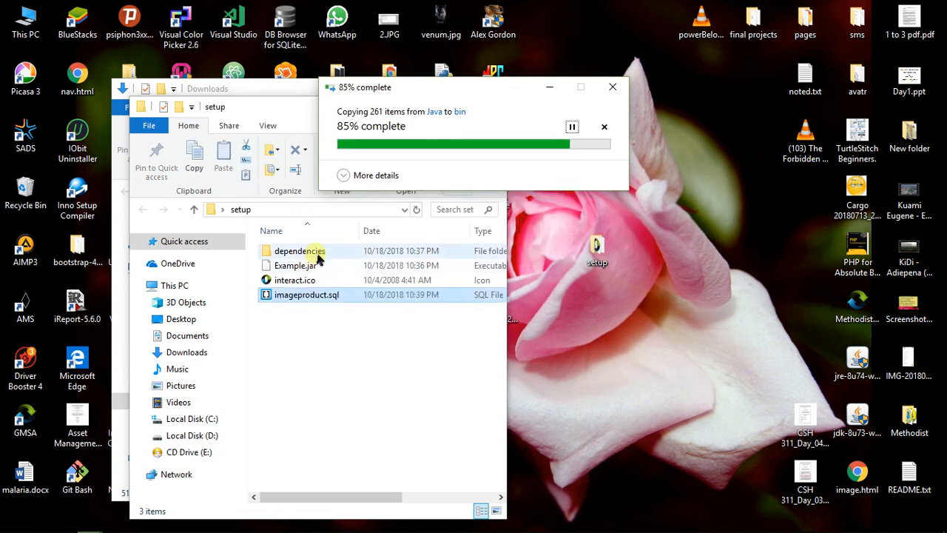
left_click(292, 106)
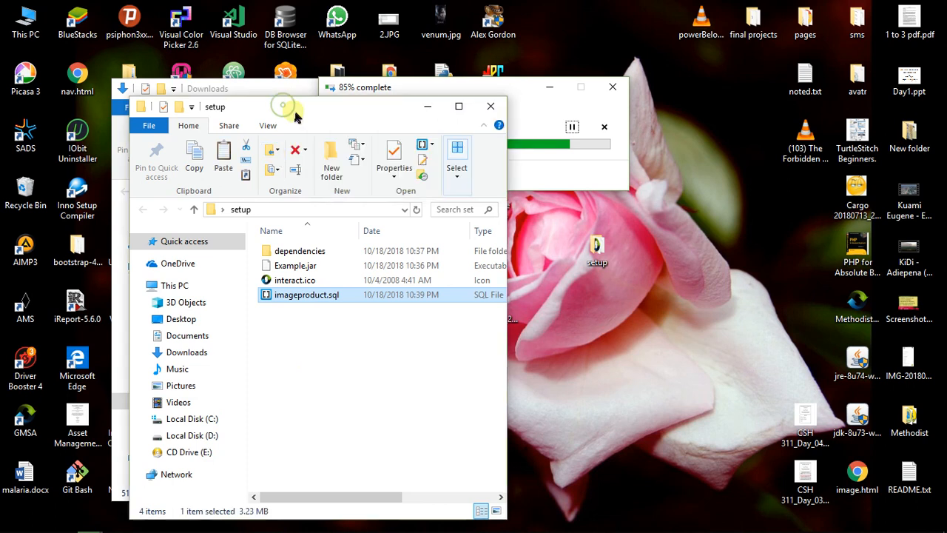
left_click(492, 109)
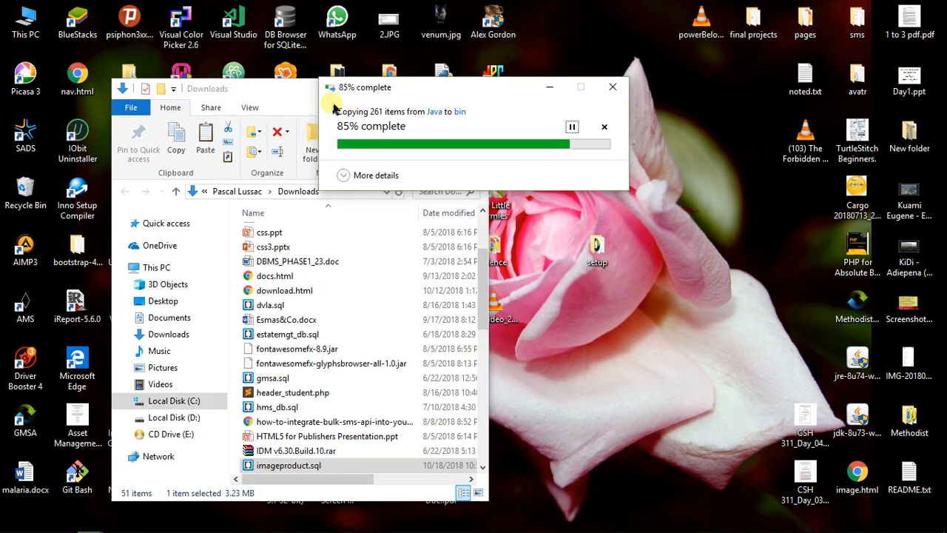
left_click(290, 97)
left_click(473, 90)
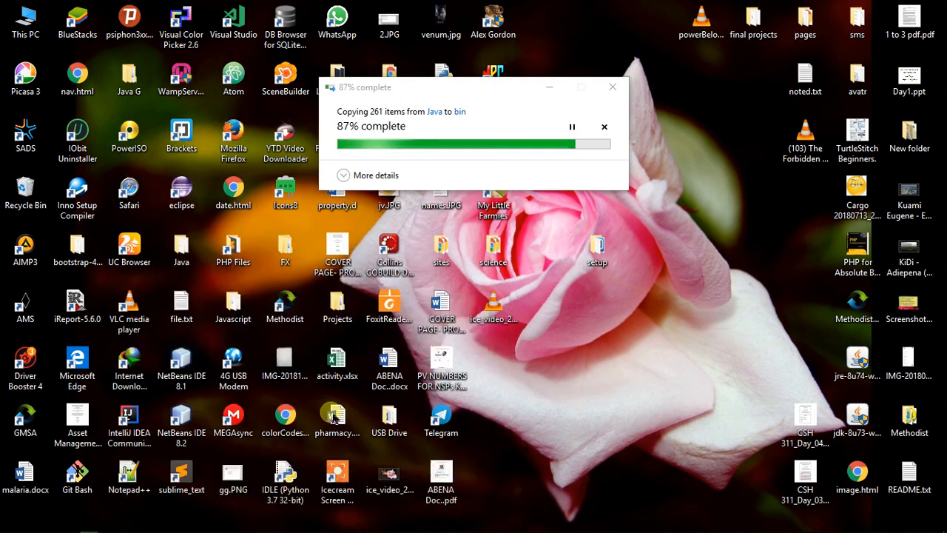
right_click(657, 187)
left_click(689, 225)
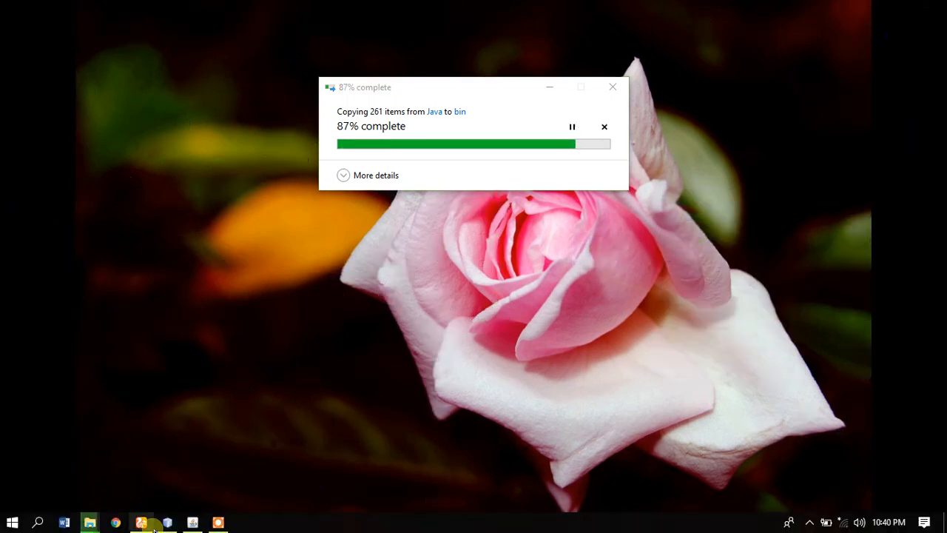
Switch to Launch4j and start choosing the output file's save location, browsing to the Desktop
left_click(192, 522)
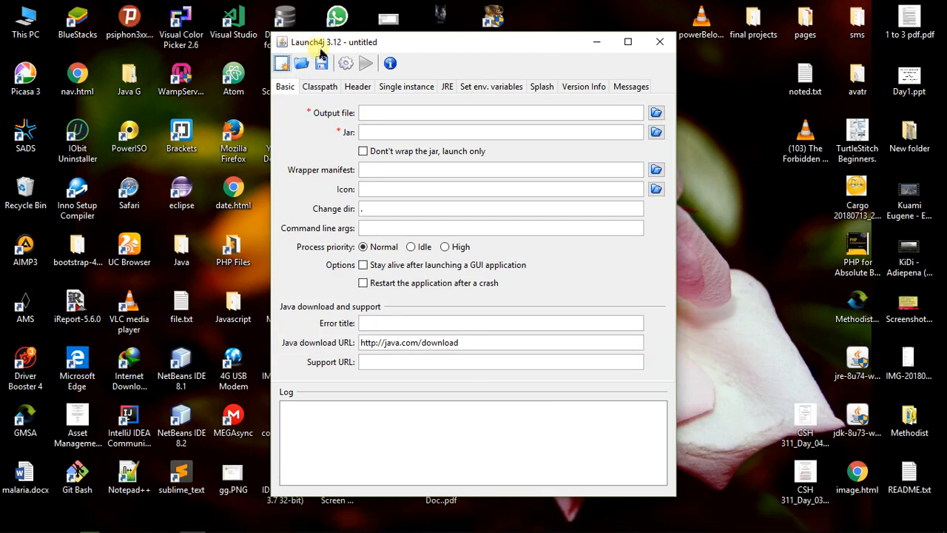
left_click(470, 119)
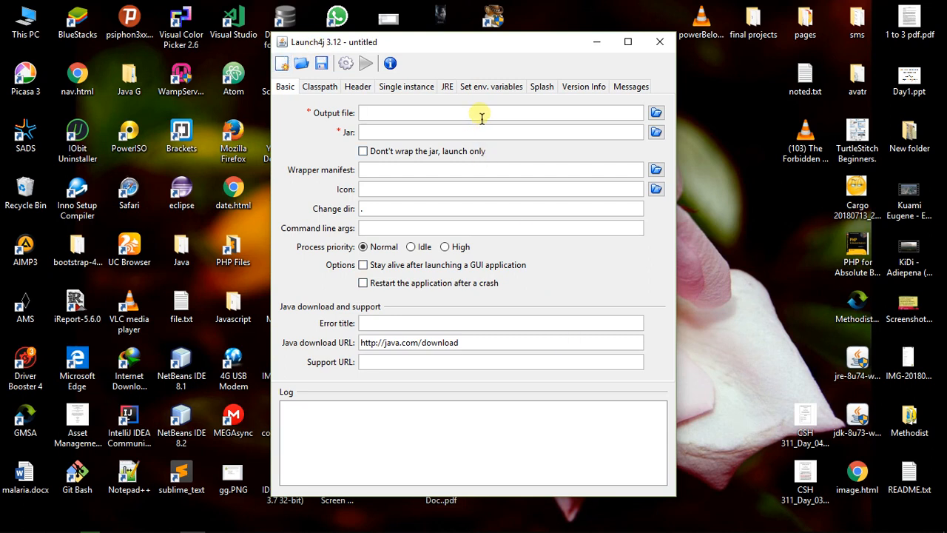
left_click(658, 115)
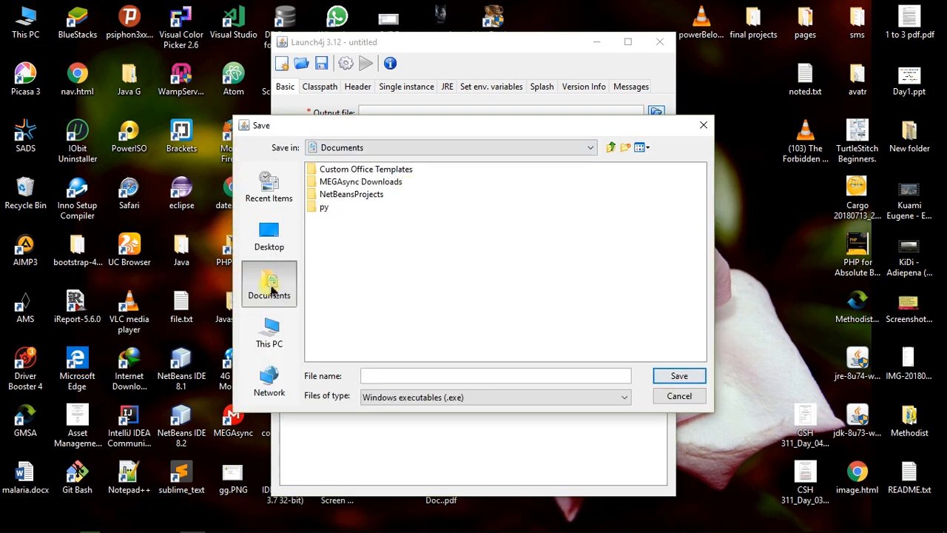
left_click(267, 238)
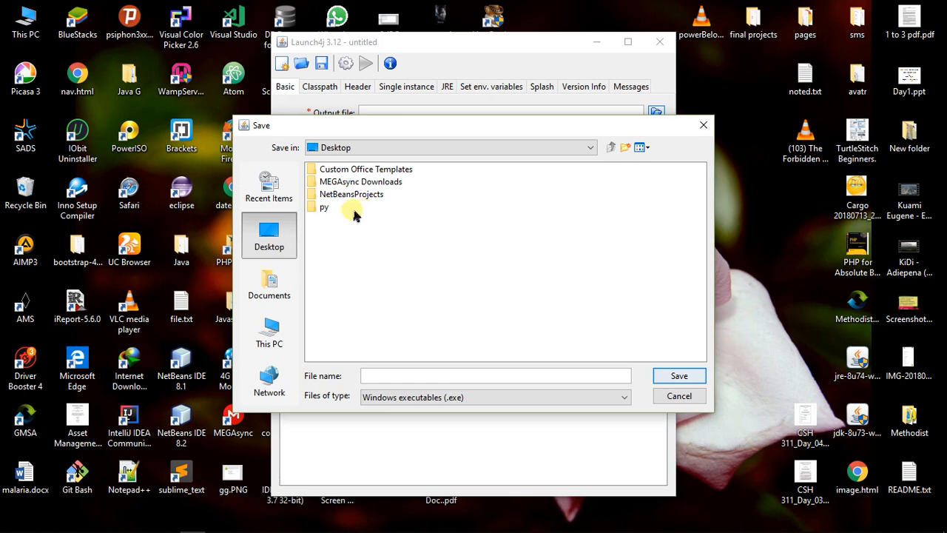
left_click(268, 247)
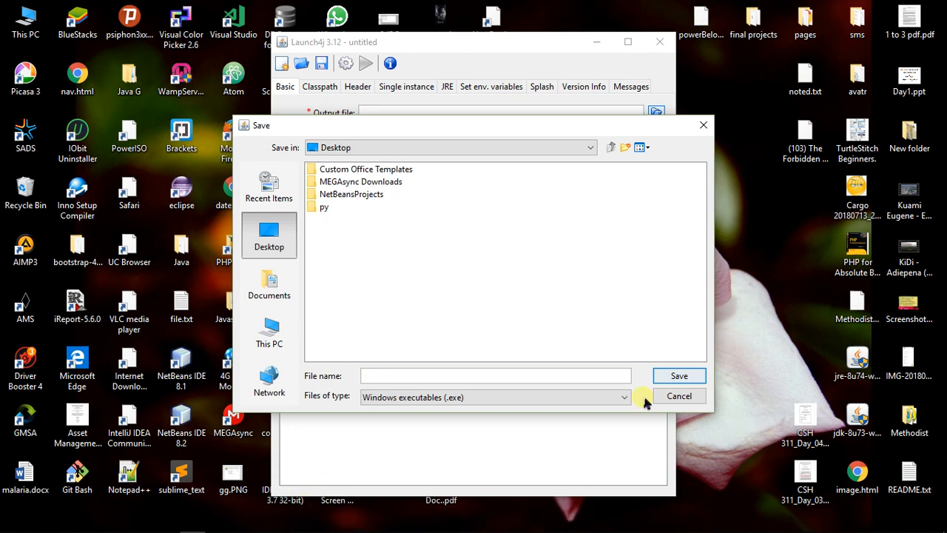
left_click(810, 523)
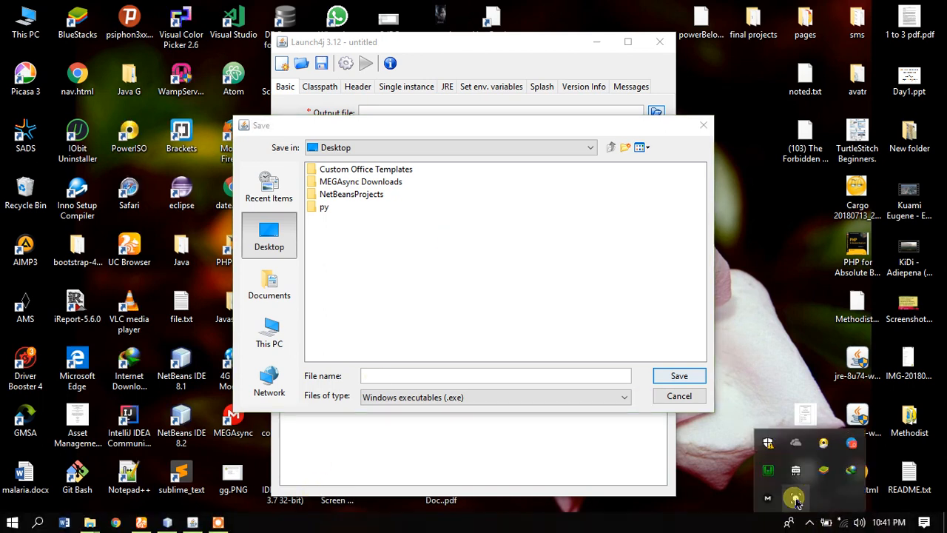
left_click(795, 499)
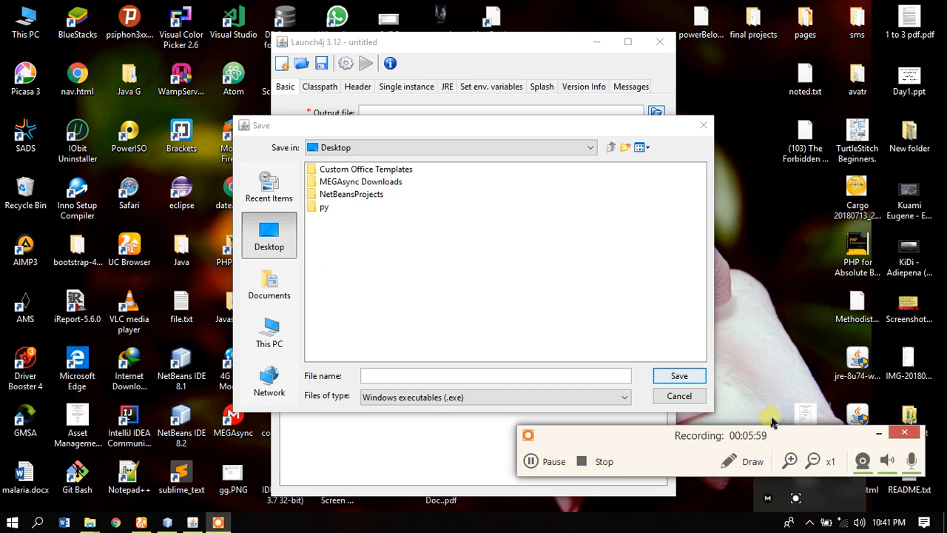
left_click(293, 235)
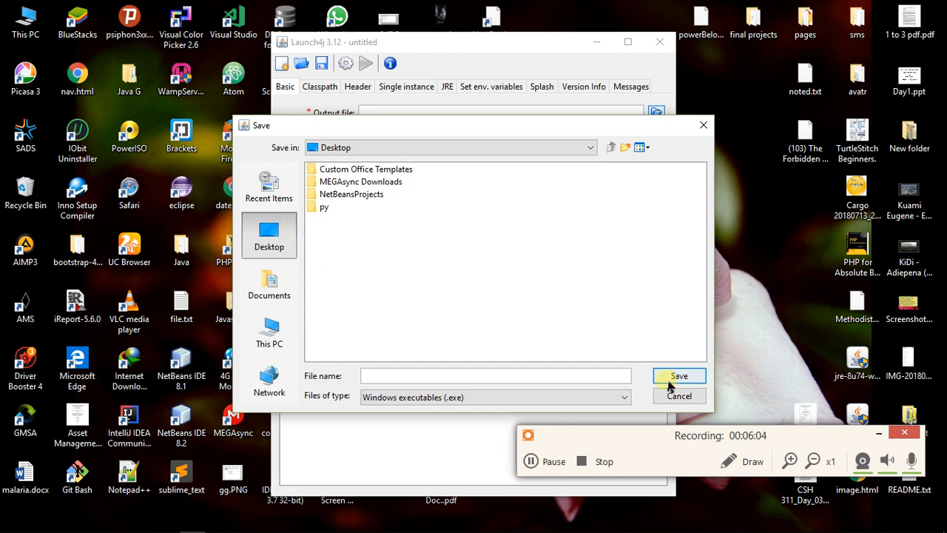
left_click(878, 433)
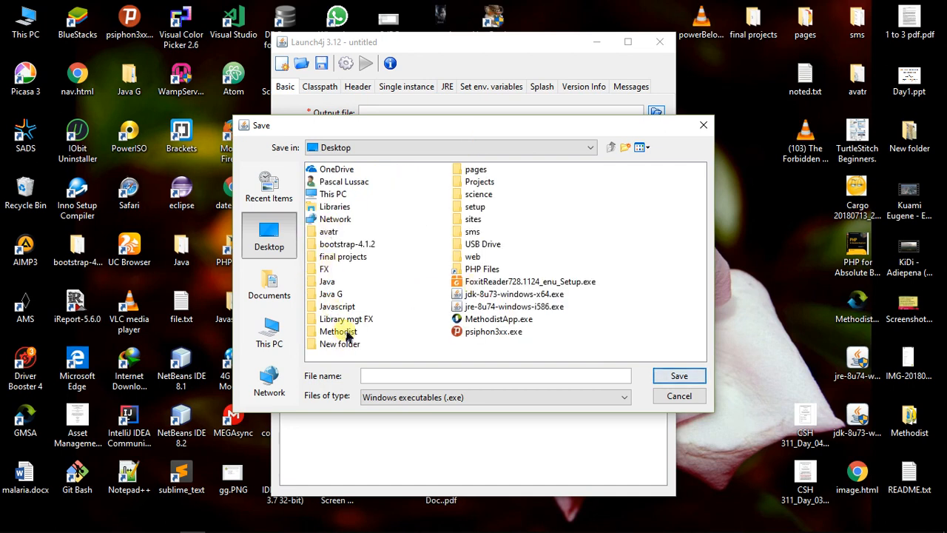
Save the output file as image.exe in the dependencies folder inside the desktop's setup folder
left_click(474, 209)
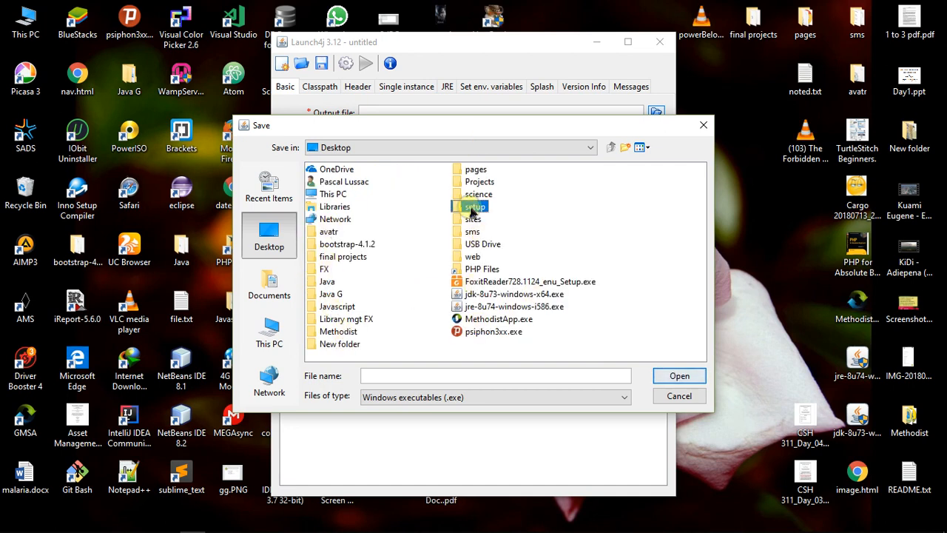
double_click(472, 209)
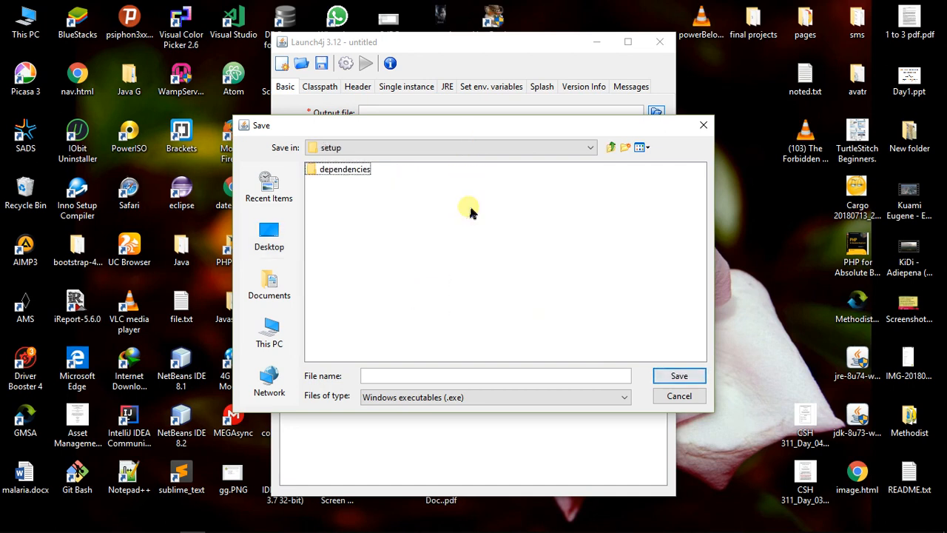
left_click(346, 170)
double_click(348, 174)
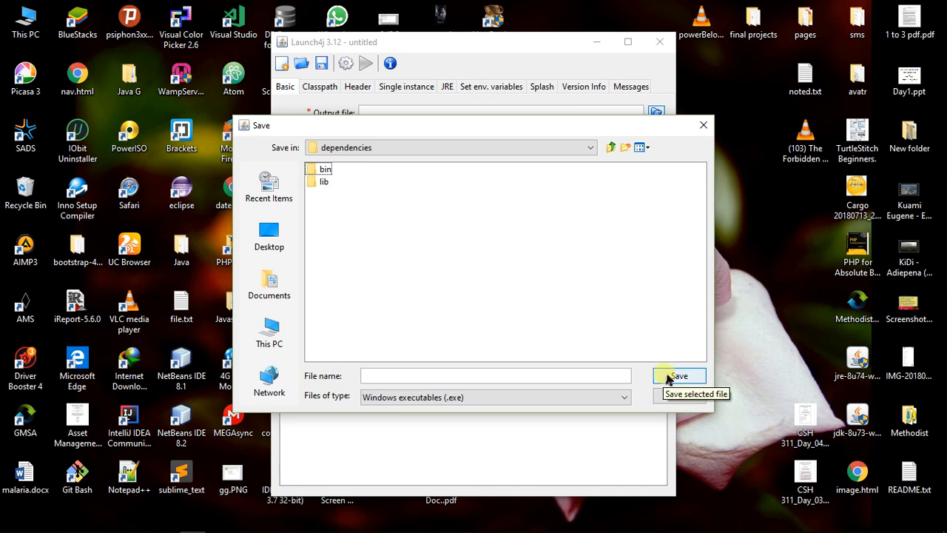
left_click(516, 377)
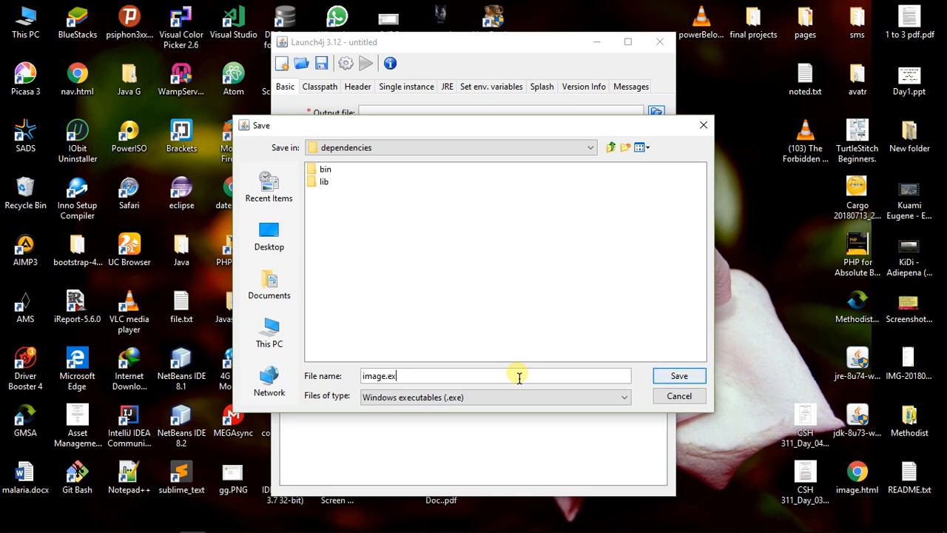
left_click(678, 376)
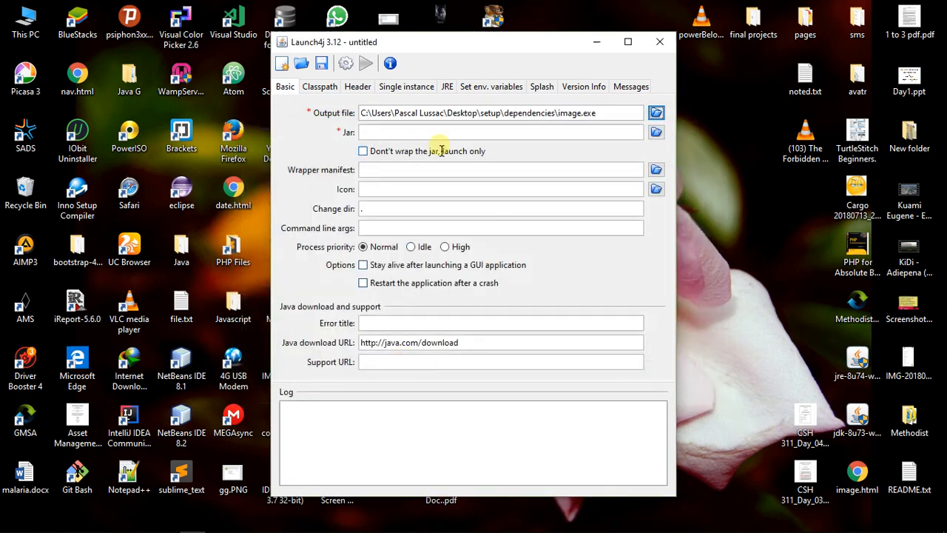
Set the Jar to Example.jar and the icon to interact.ico, both taken from the setup folder
left_click(656, 132)
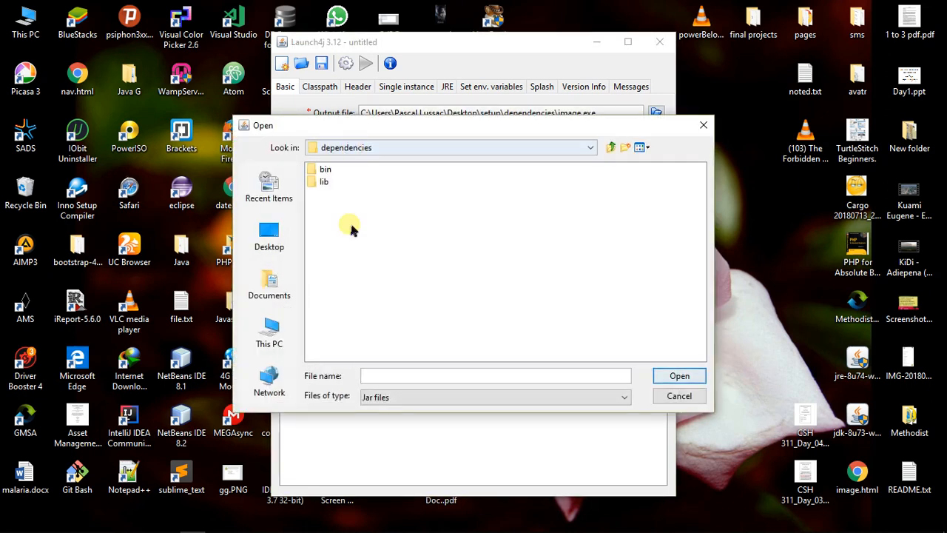
left_click(611, 148)
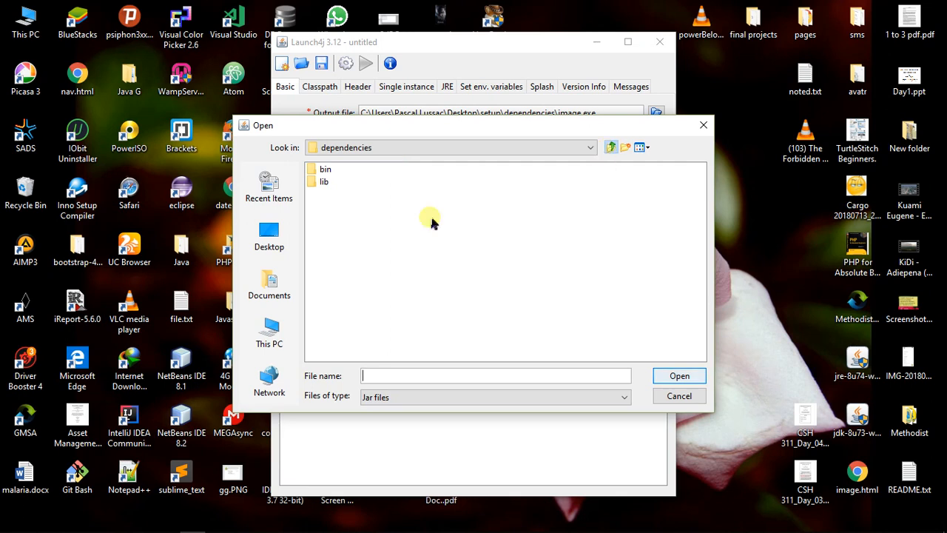
left_click(341, 181)
left_click(670, 376)
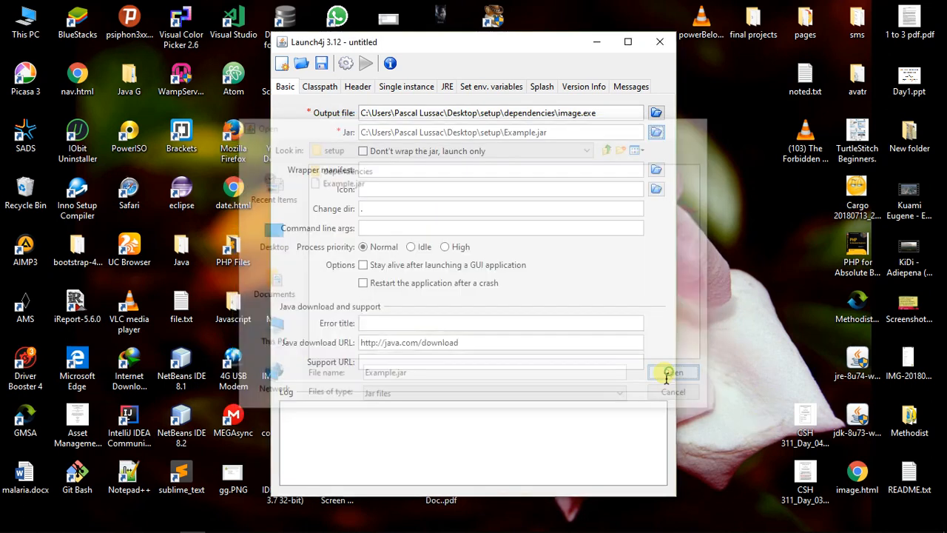
left_click(656, 189)
left_click(340, 181)
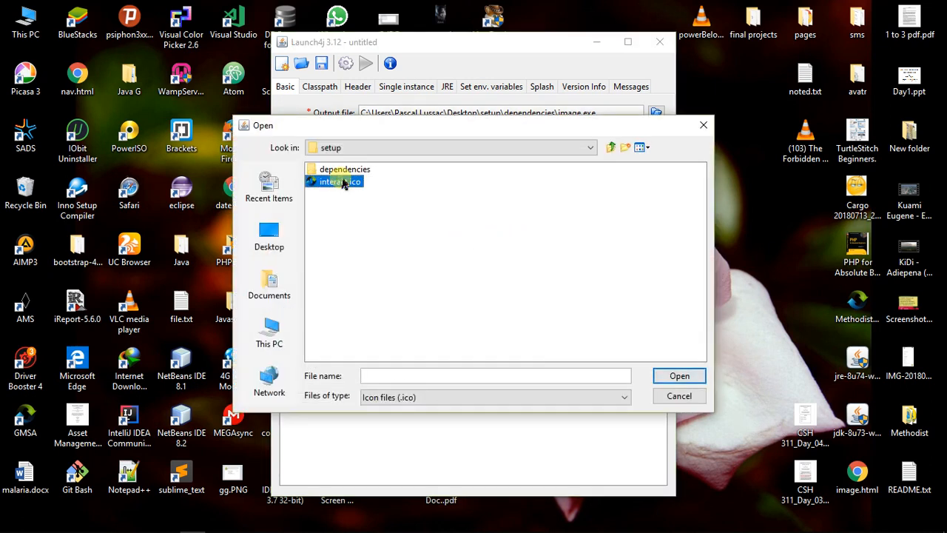
left_click(675, 376)
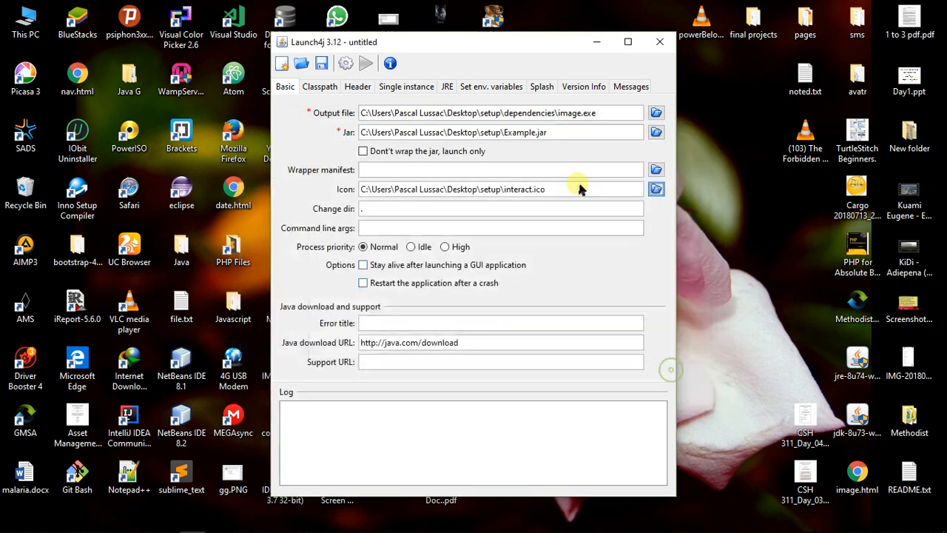
left_click(359, 87)
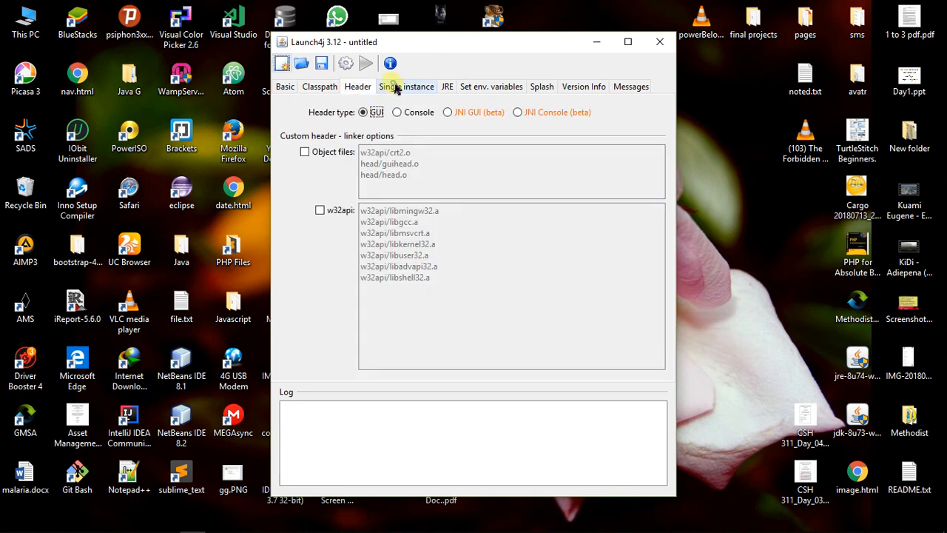
left_click(392, 86)
left_click(333, 88)
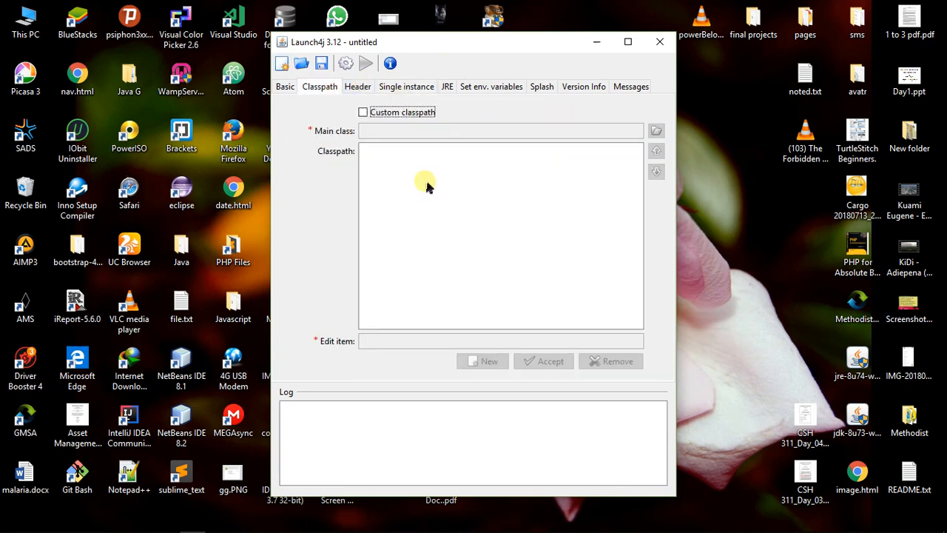
left_click(362, 91)
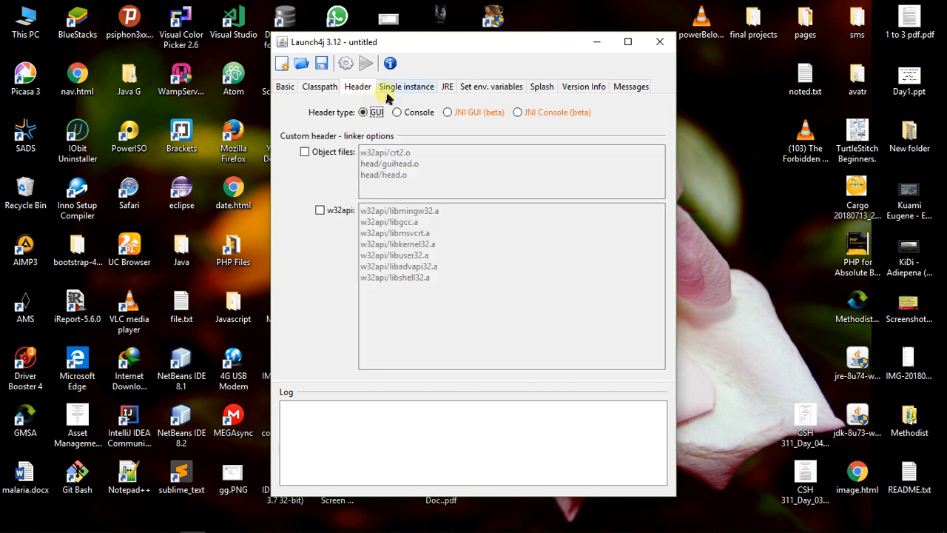
Set the minimum JRE version to 1.6 in the JRE search options
left_click(398, 91)
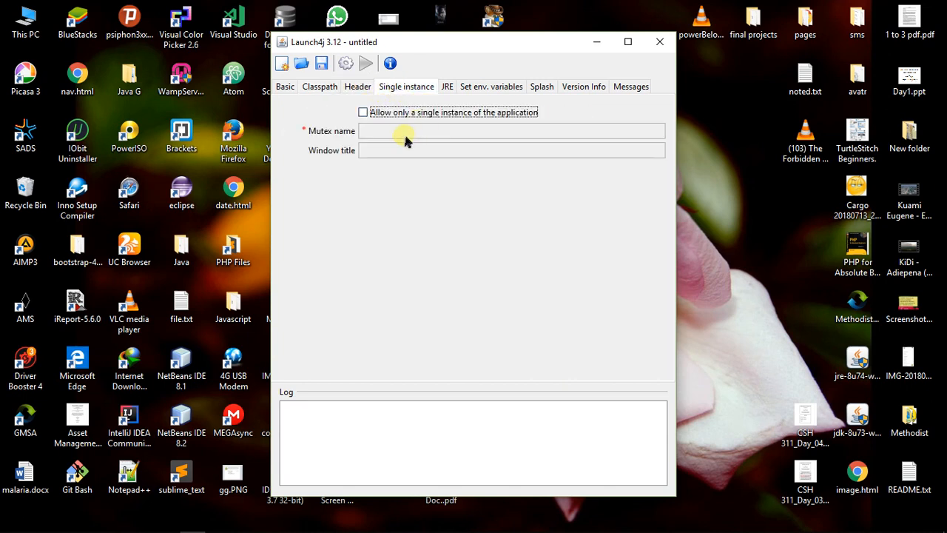
left_click(448, 88)
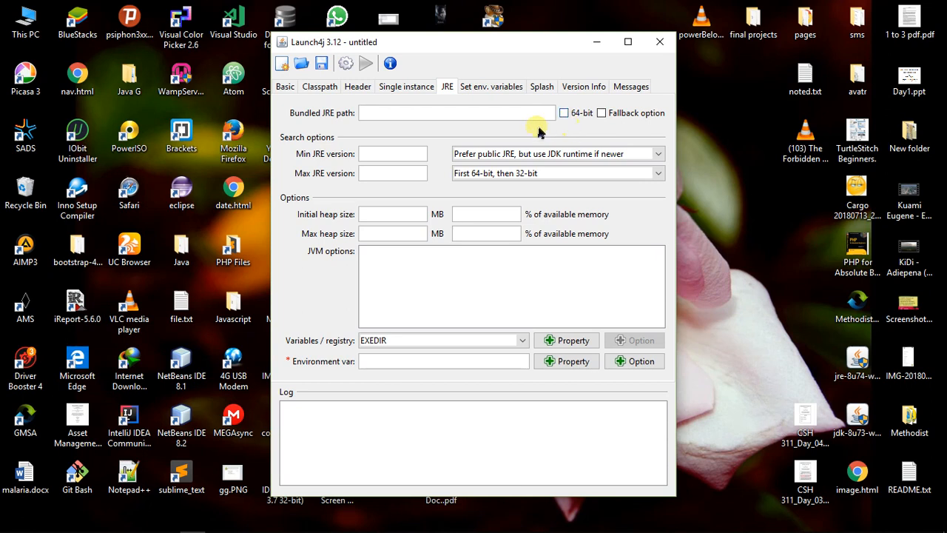
left_click(380, 161)
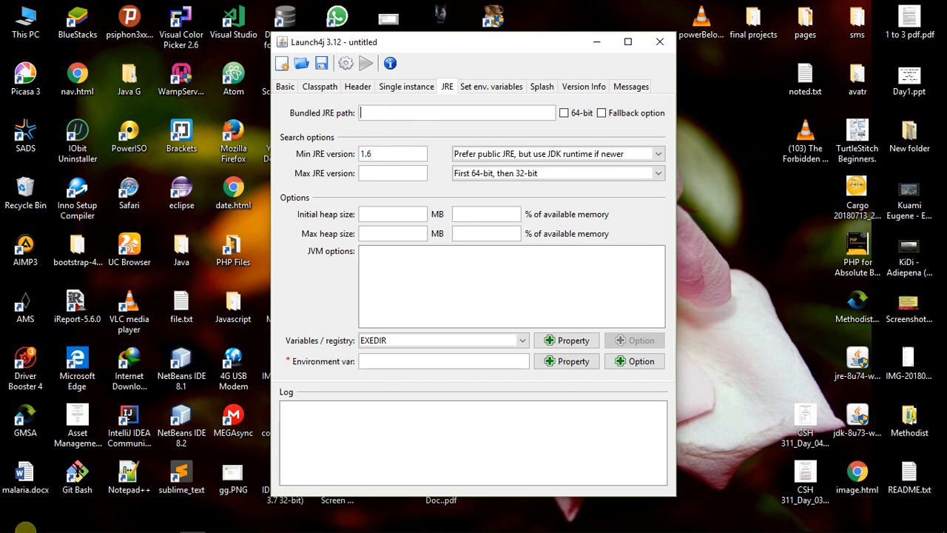
Switch to the bin folder window in File Explorer and browse to C:\Program Files\Java\jre1.8.0_181
mouse_move(90, 526)
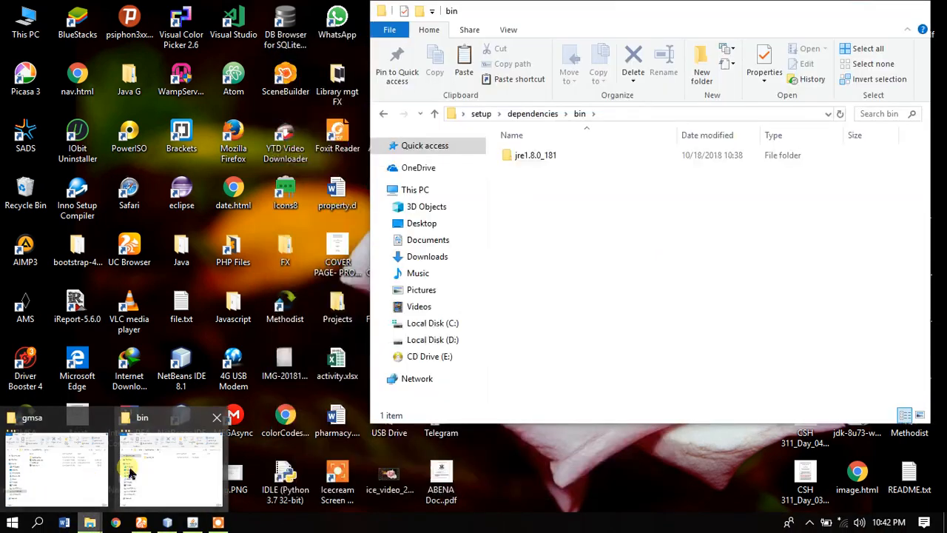
mouse_move(104, 466)
left_click(133, 462)
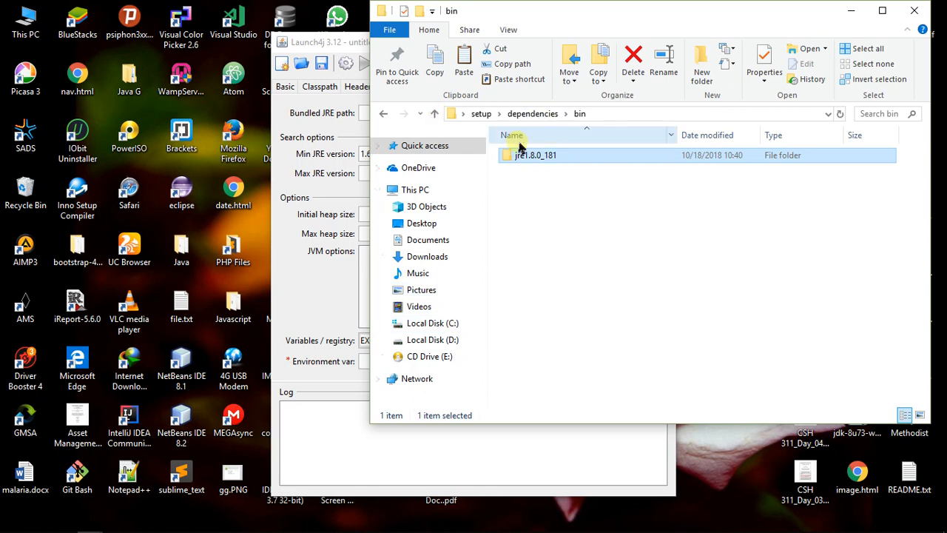
left_click(438, 116)
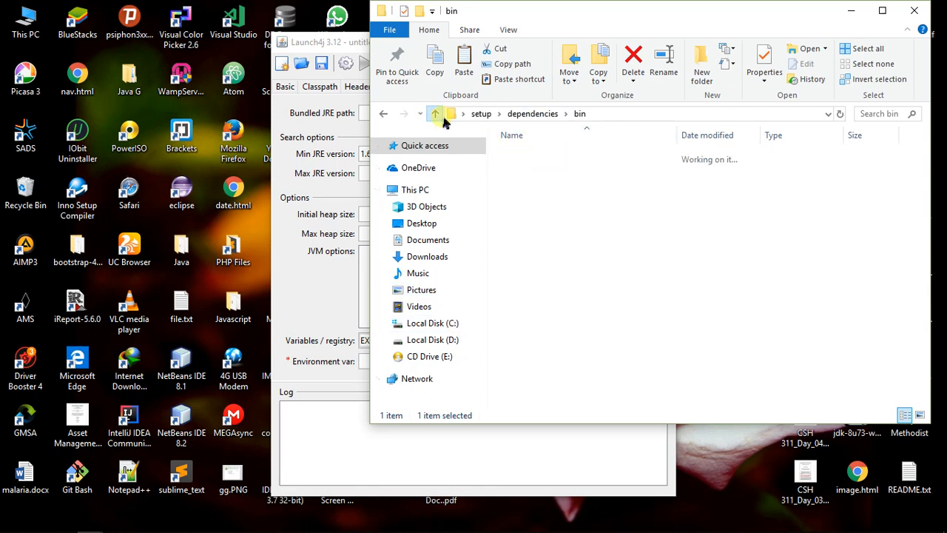
left_click(448, 324)
double_click(571, 243)
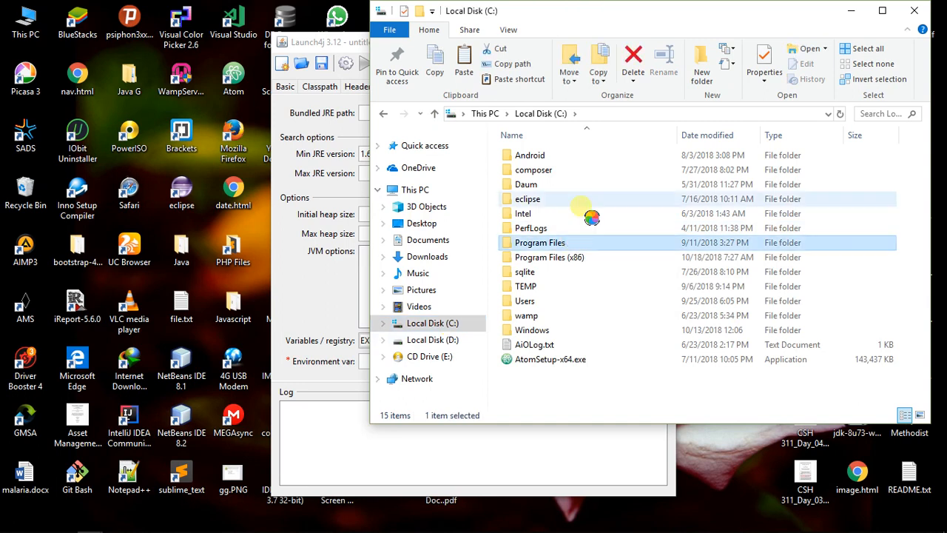
double_click(572, 300)
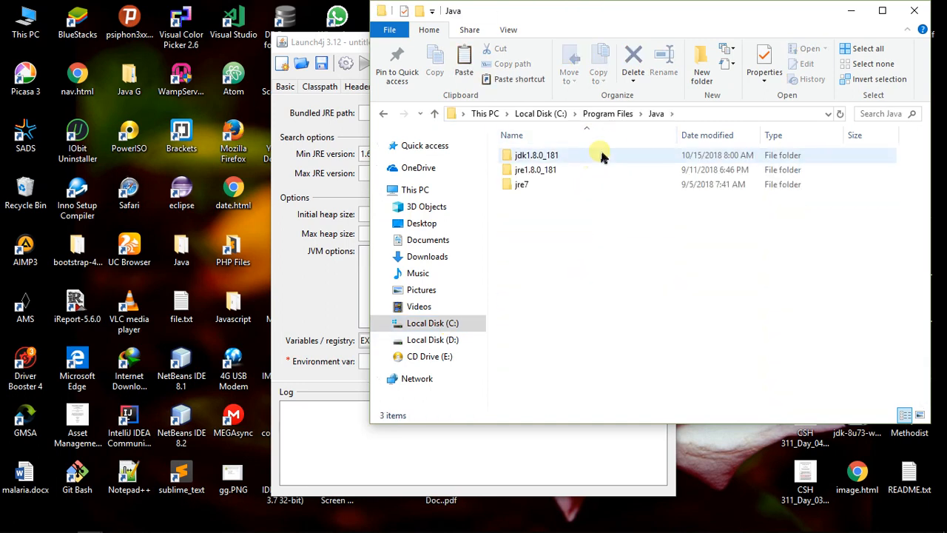
double_click(587, 169)
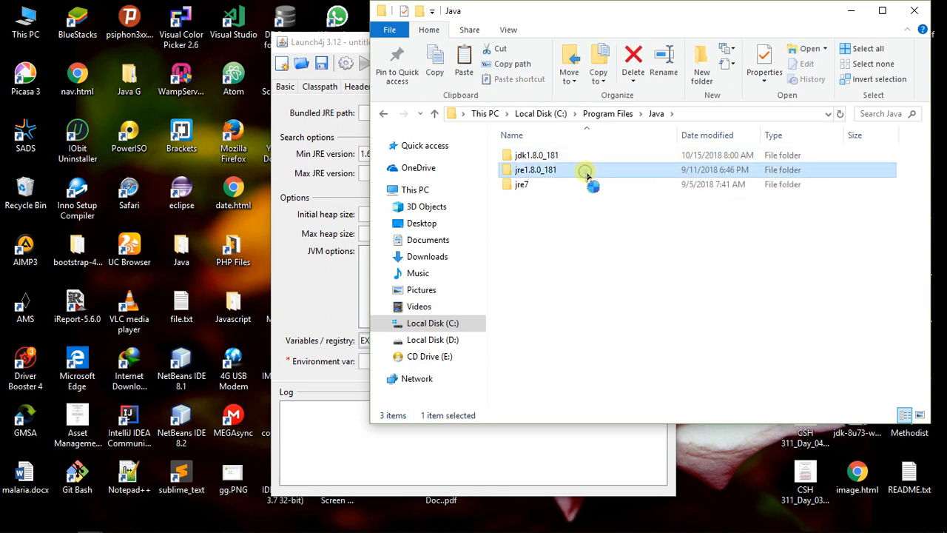
Copy the Java\jre1.8.0_181 part of the folder's path and paste it as the bundled JRE path in Launch4j
left_click(732, 114)
left_click(744, 115)
left_click(743, 115)
left_click(605, 115)
left_click_drag(605, 115, 534, 116)
right_click(535, 115)
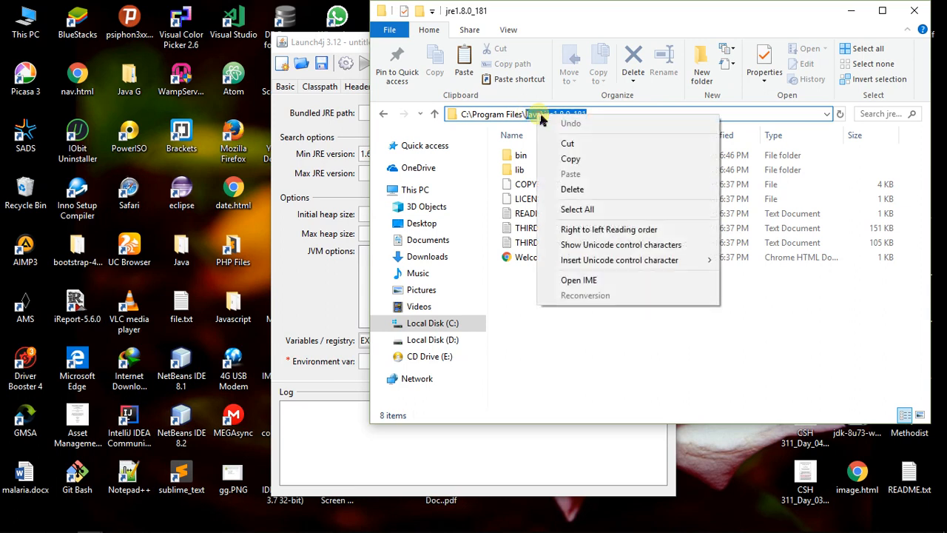
left_click(574, 158)
left_click(448, 448)
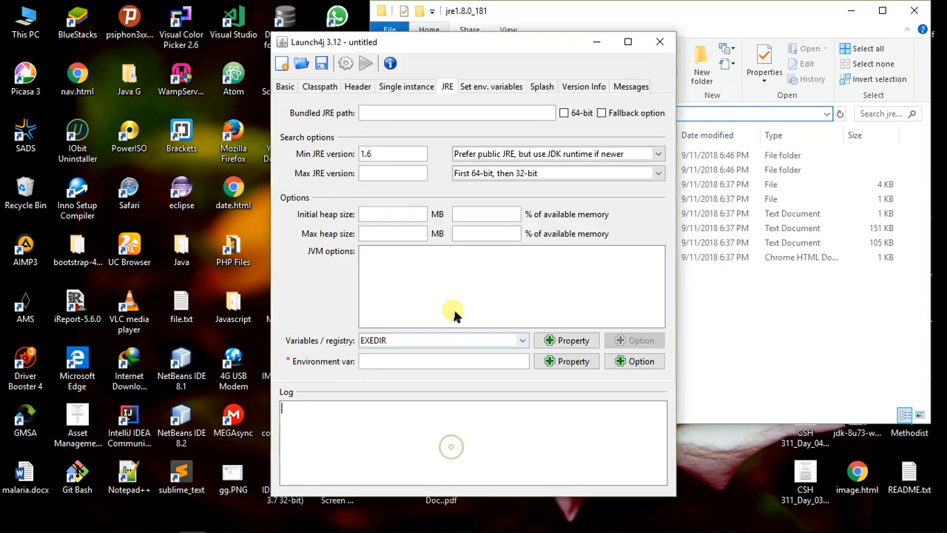
left_click(430, 118)
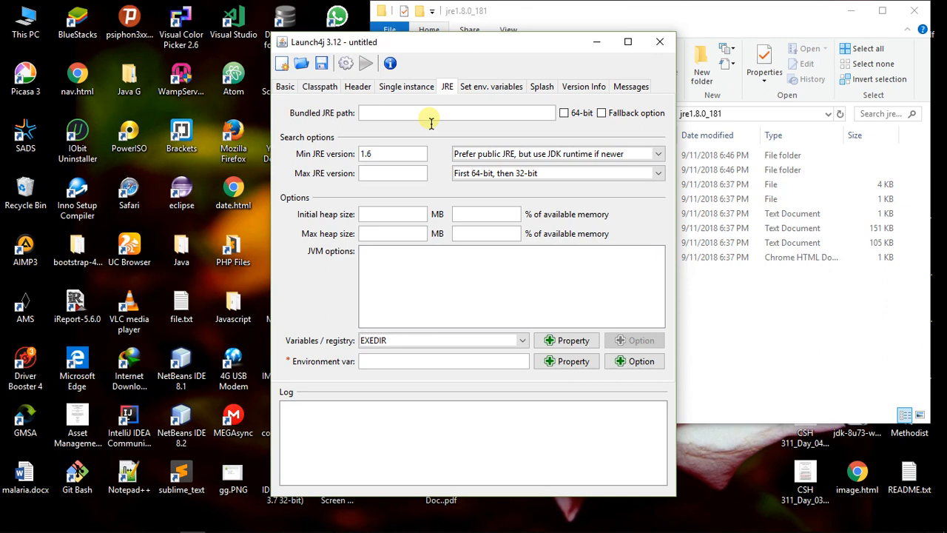
key("ctrl+v")
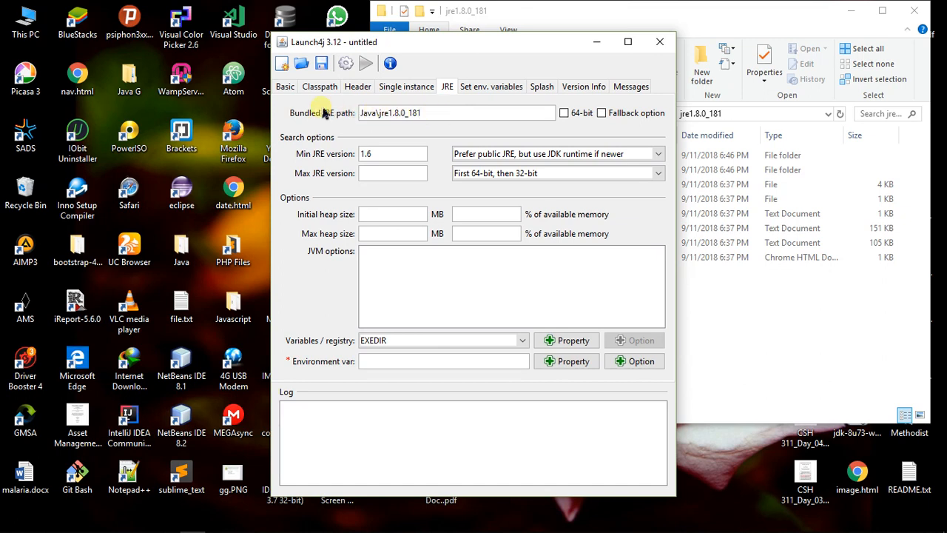
Recheck the path of the jre1.8.0_181 folder, close its window, and mark the bundled JRE as 64-bit in Launch4j
mouse_move(188, 525)
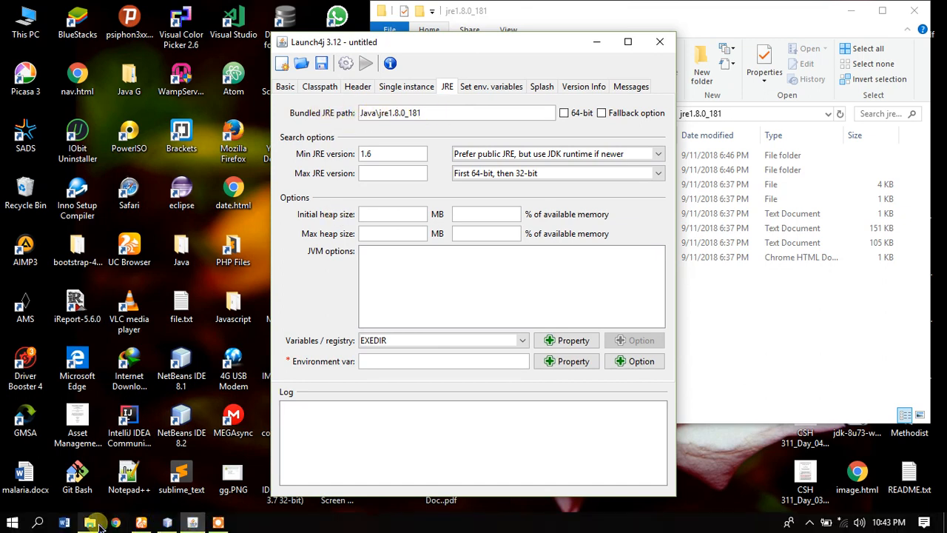
mouse_move(95, 524)
left_click(170, 455)
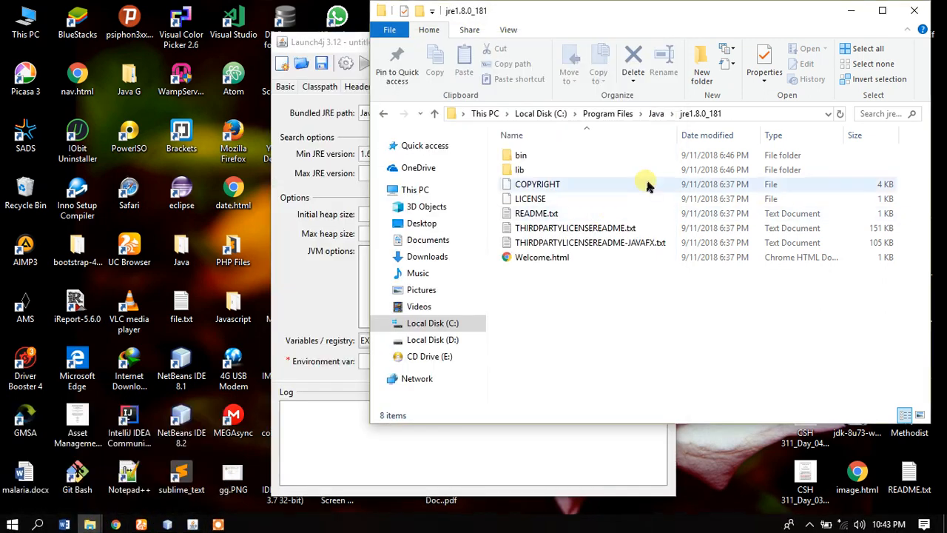
left_click(747, 117)
left_click_drag(593, 117, 538, 120)
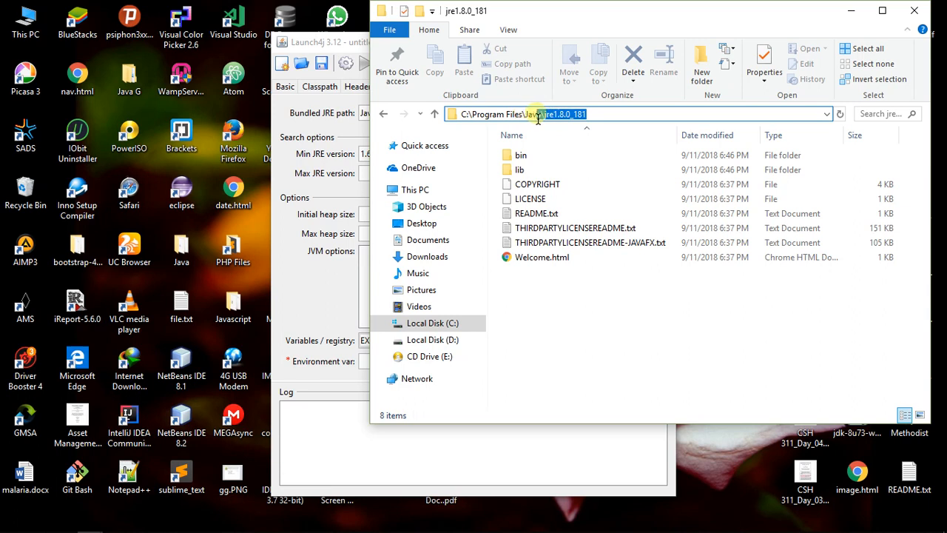
left_click(918, 12)
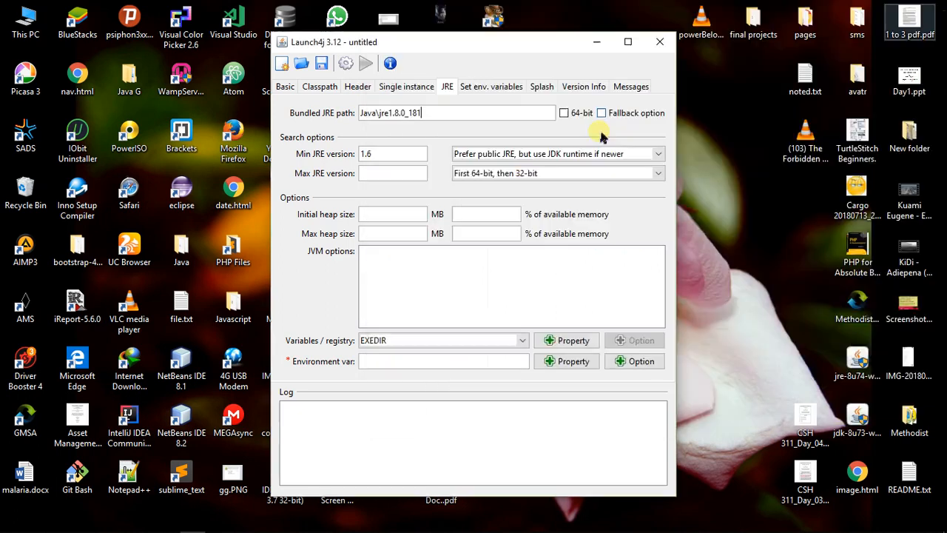
left_click(562, 115)
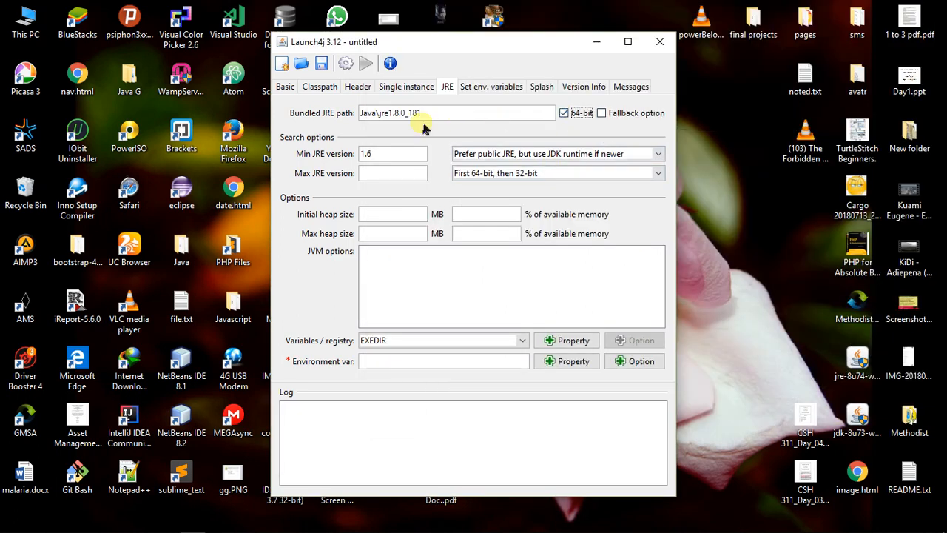
Add version information with file version 1.1.0.0, free form 1.2v, file description "Image file" and copyright "All Right Reserved"
left_click(484, 89)
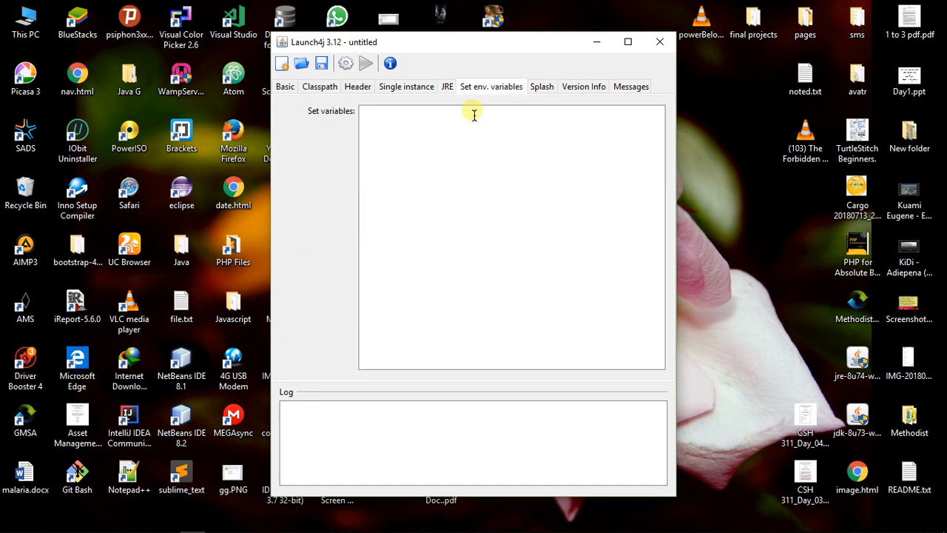
left_click(541, 86)
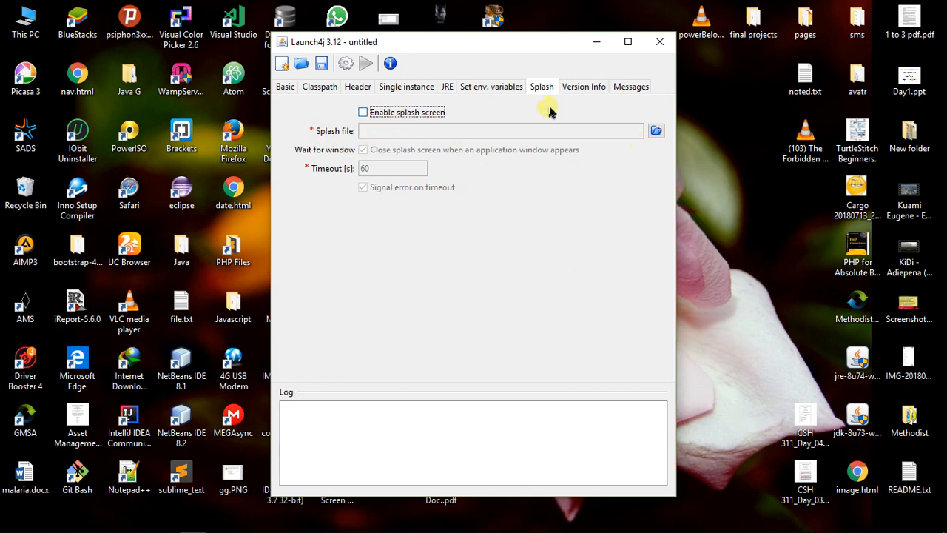
left_click(574, 88)
left_click(384, 113)
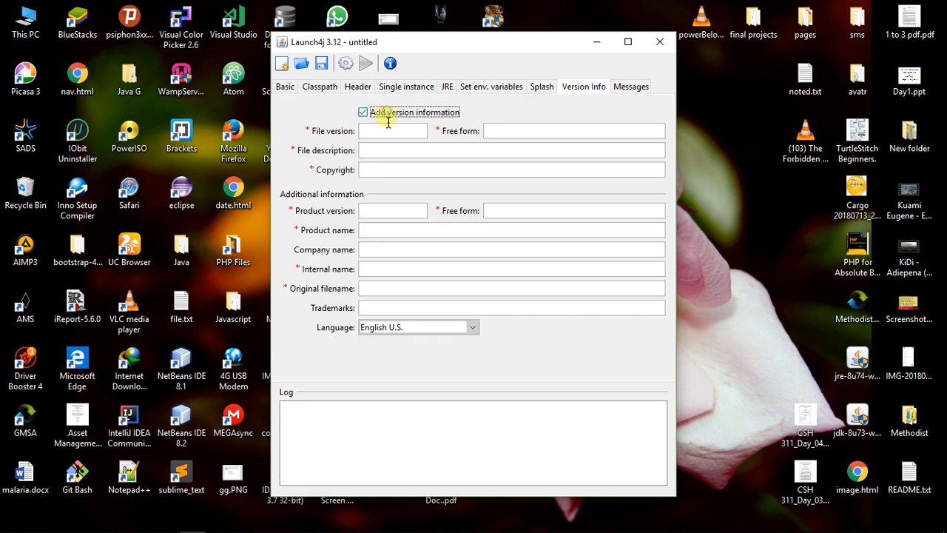
left_click(383, 134)
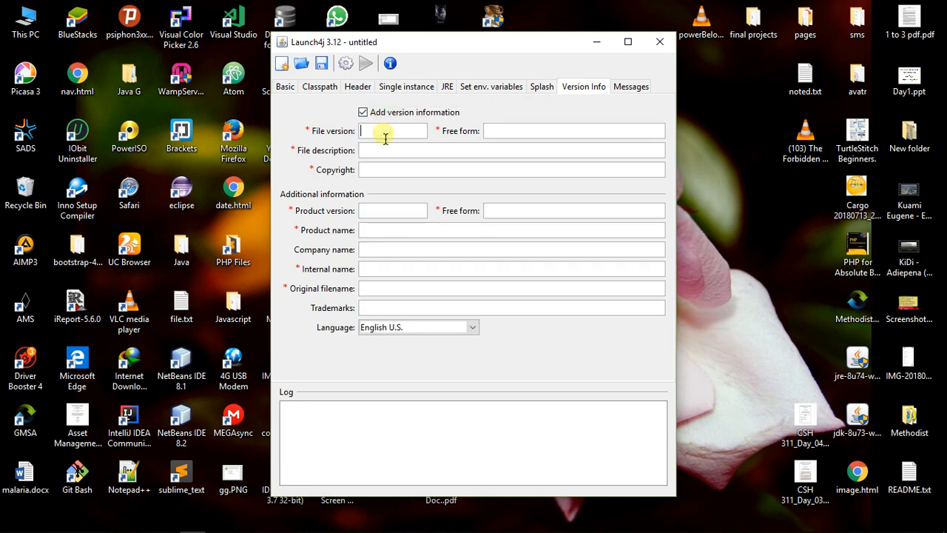
type("1.1.0.0")
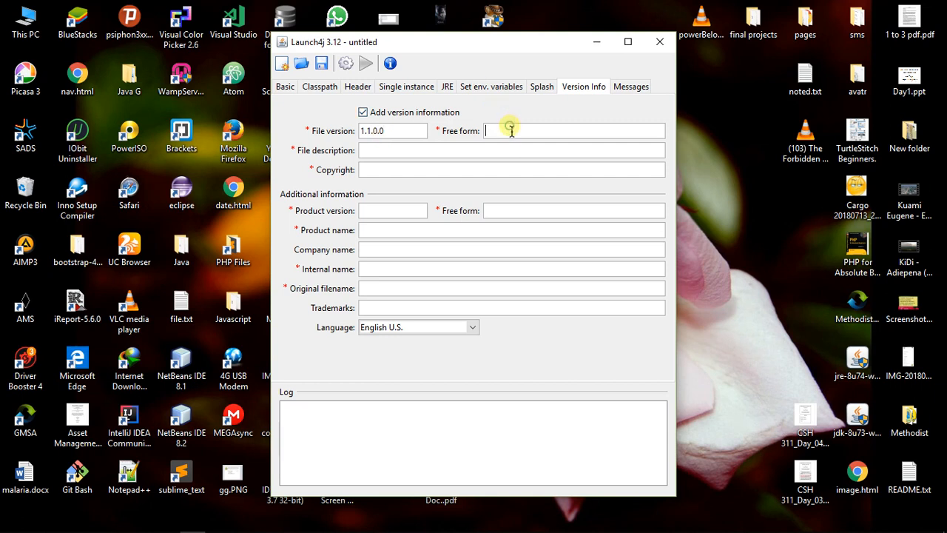
type("1.2v")
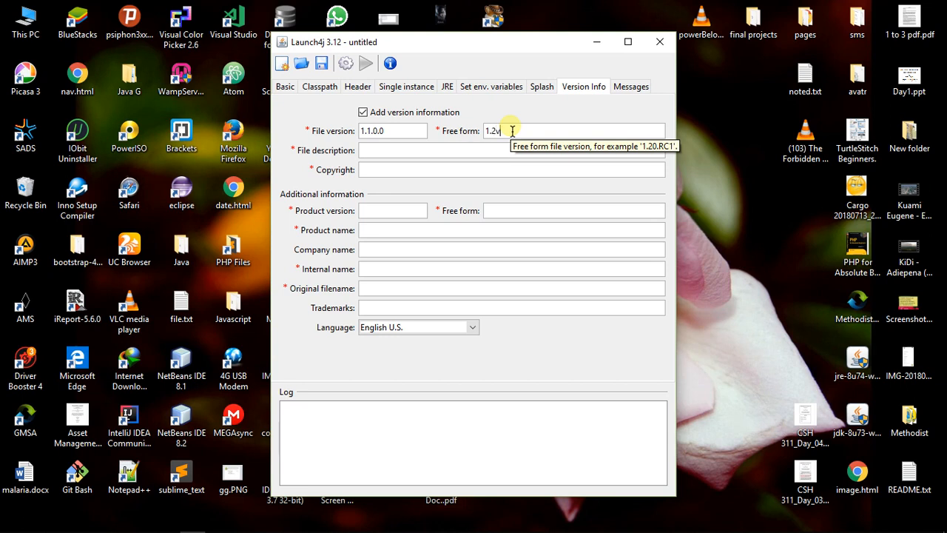
left_click(409, 155)
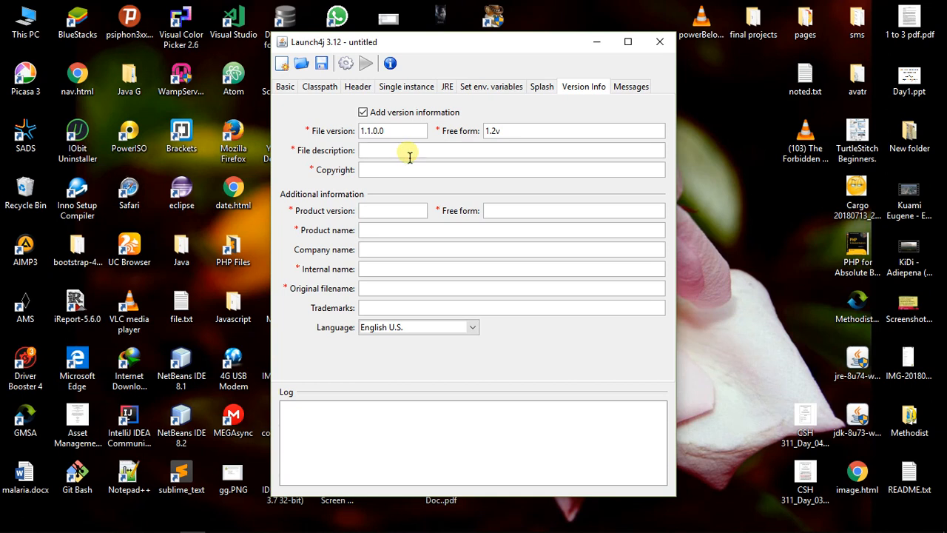
type("Imafe")
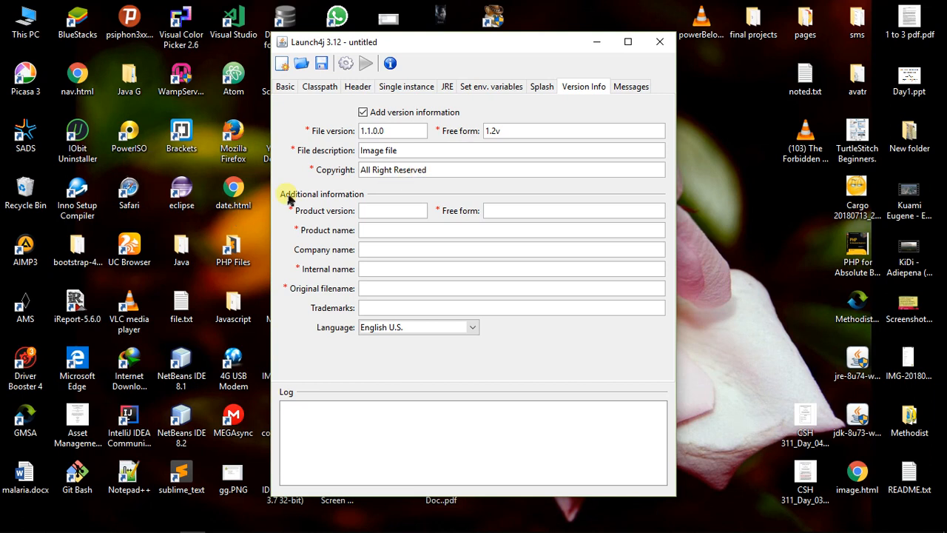
Set the product version to 1.1.0.0, matching the file version, and its free form to 1.2v
left_click(398, 216)
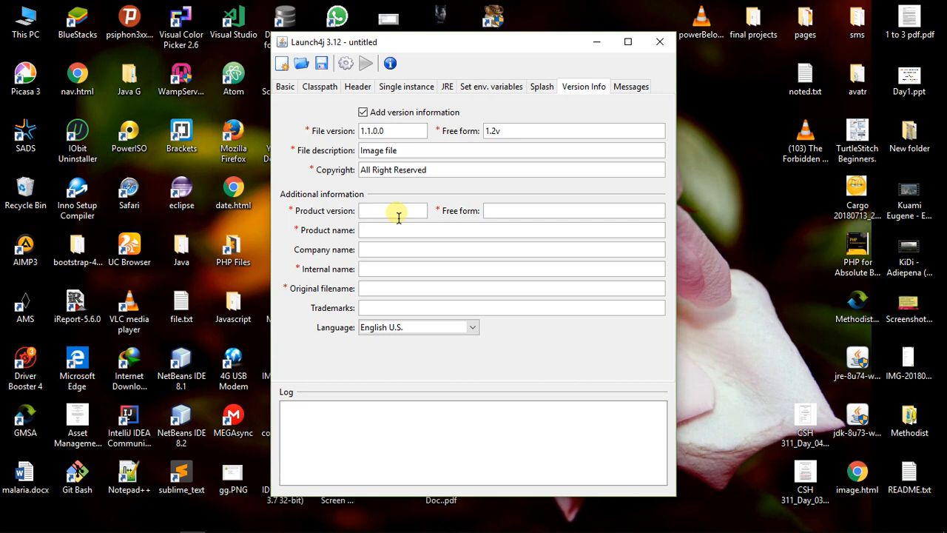
type("1.2v")
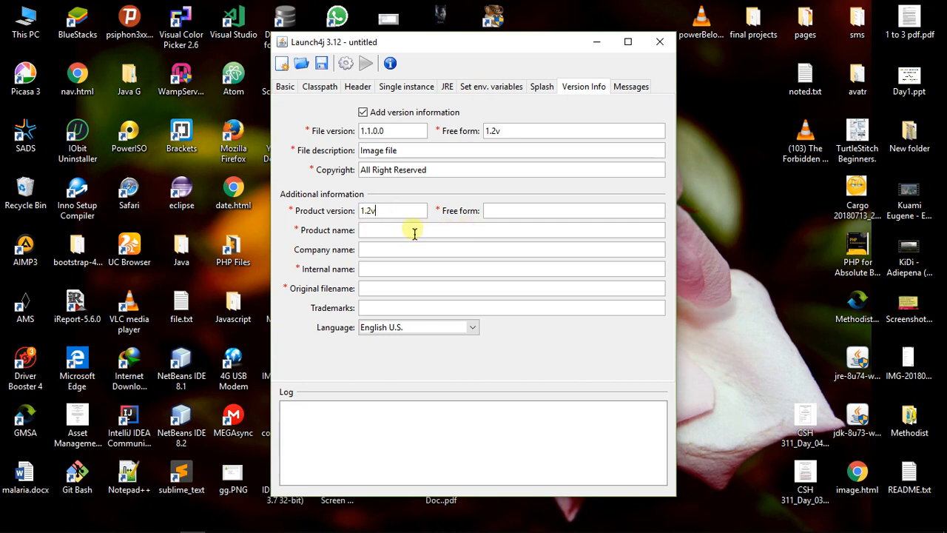
left_click_drag(398, 132, 354, 130)
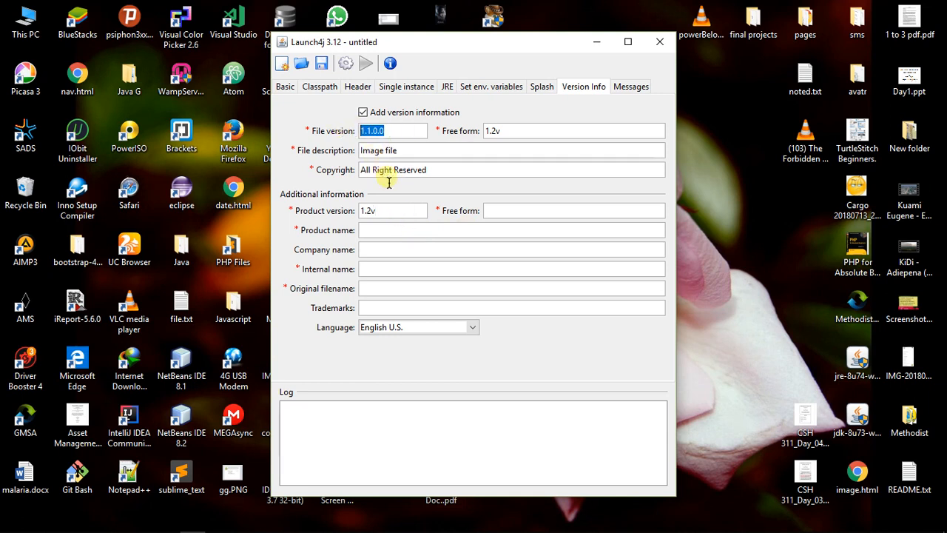
left_click_drag(387, 210, 345, 210)
key("ctrl+v")
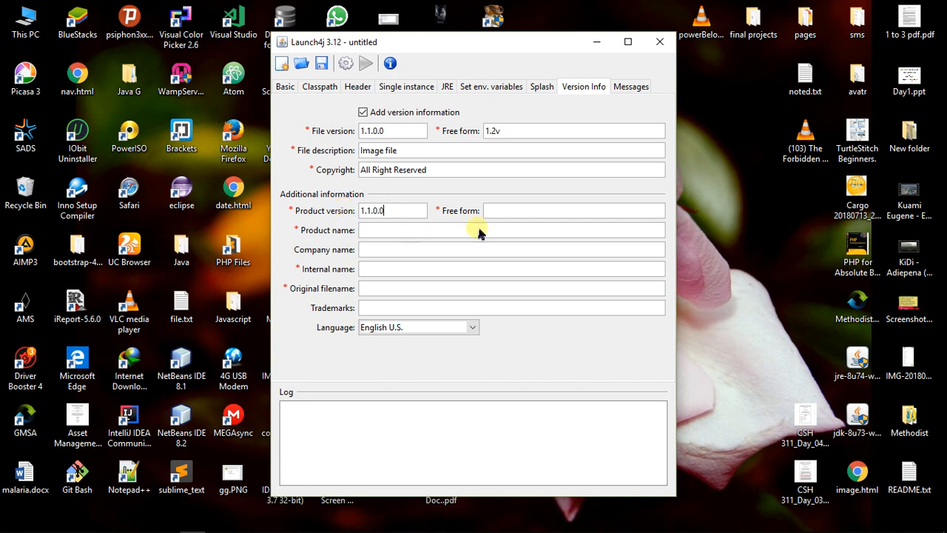
left_click(506, 215)
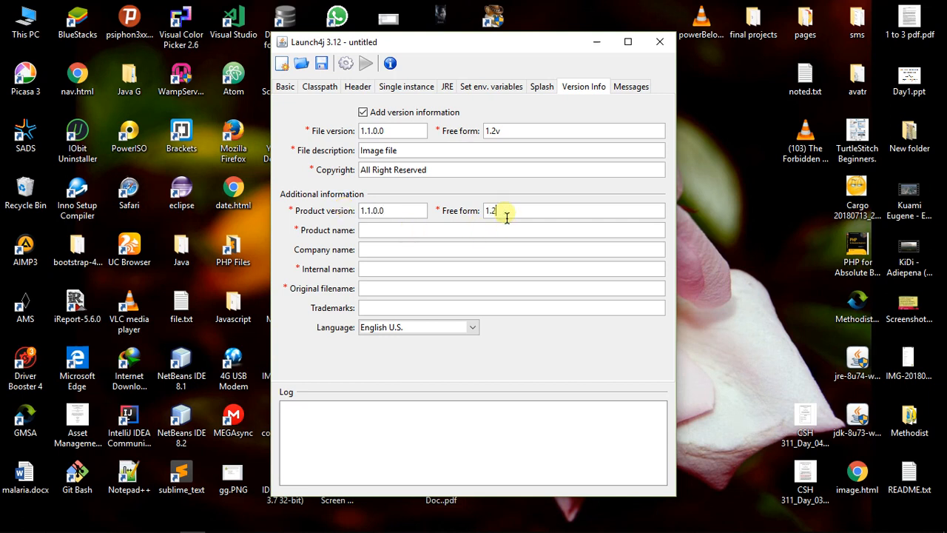
type("1.2v")
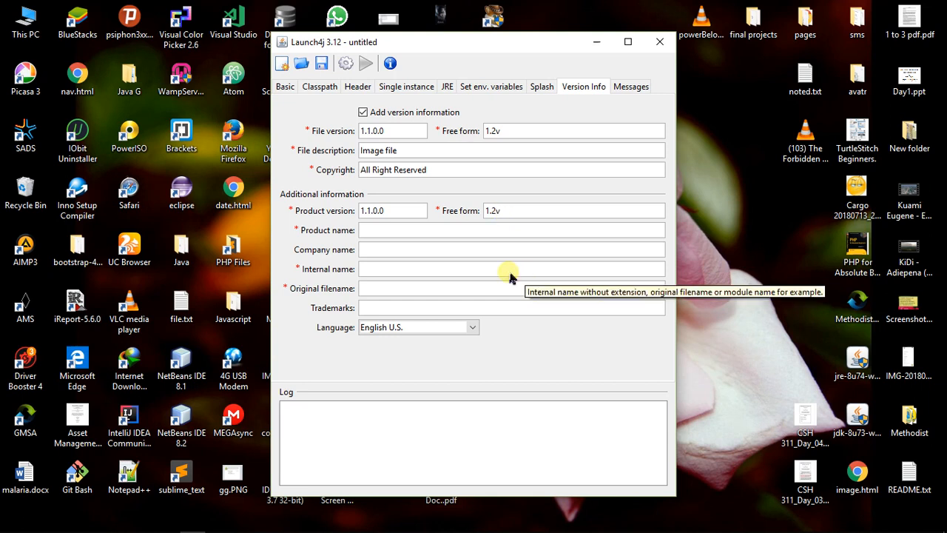
Enter "Image Slide show" as the product name and "Khoders World" as the company name
left_click(397, 231)
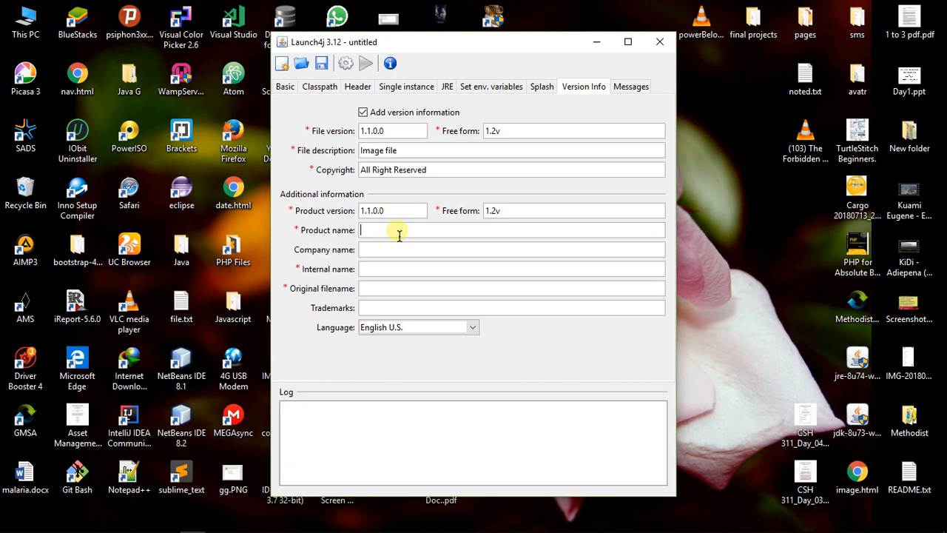
type("Image")
key("BackSpace")
key("BackSpace")
type("Slide show")
left_click(399, 254)
type("Khoders World")
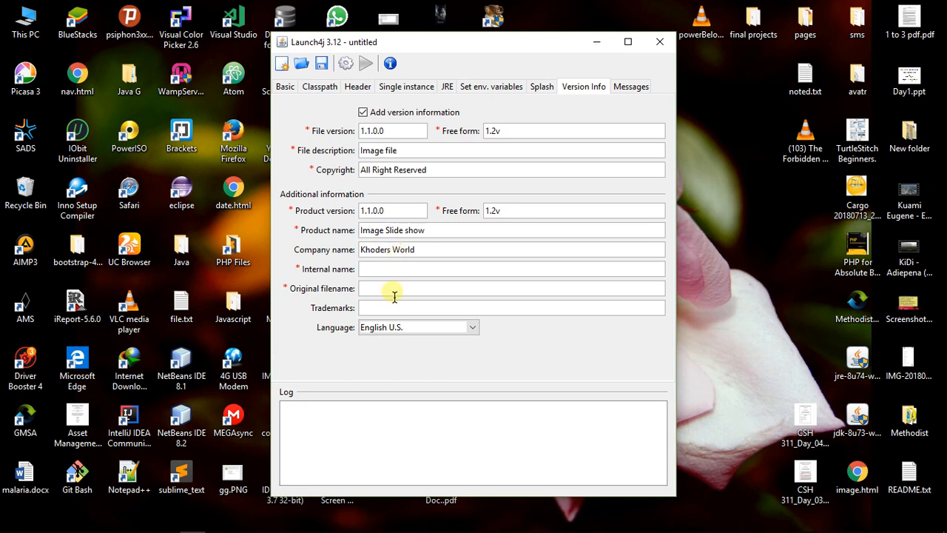
Enter "Khoders" as the internal name and "ImageSlideShow" as the original filename
left_click(392, 269)
type("Khoders")
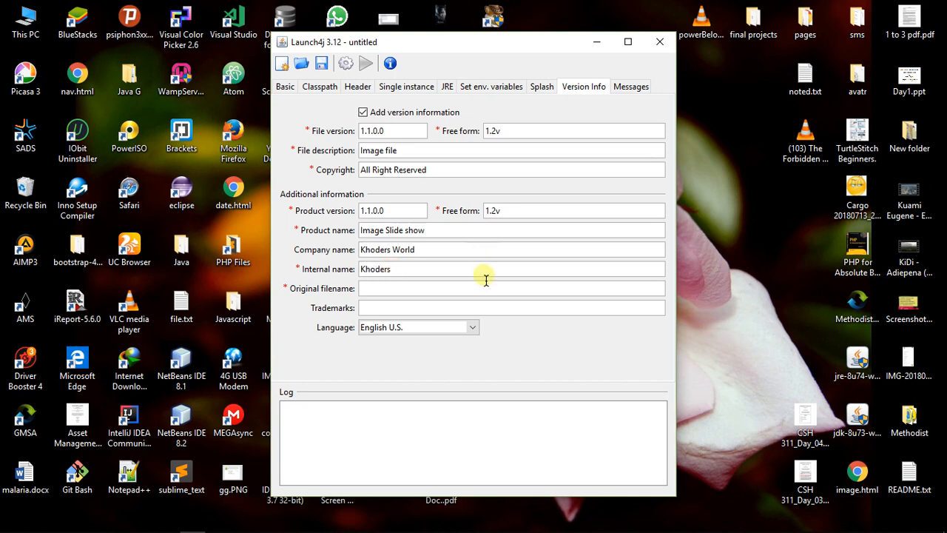
left_click(421, 288)
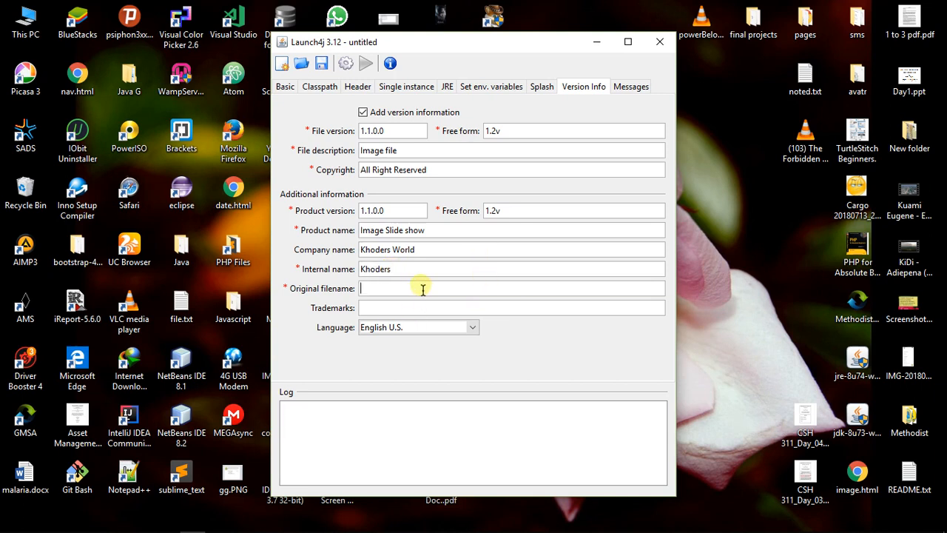
type("ImageSlideShow")
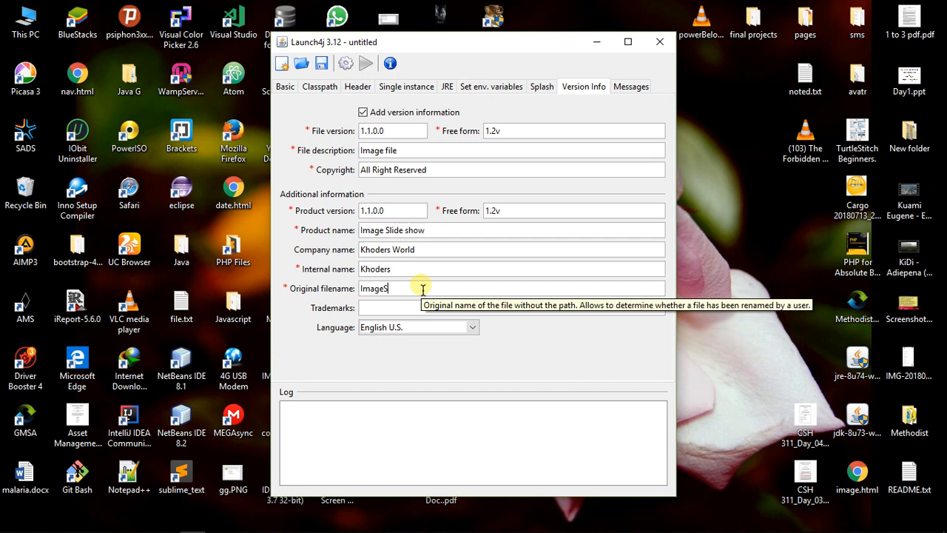